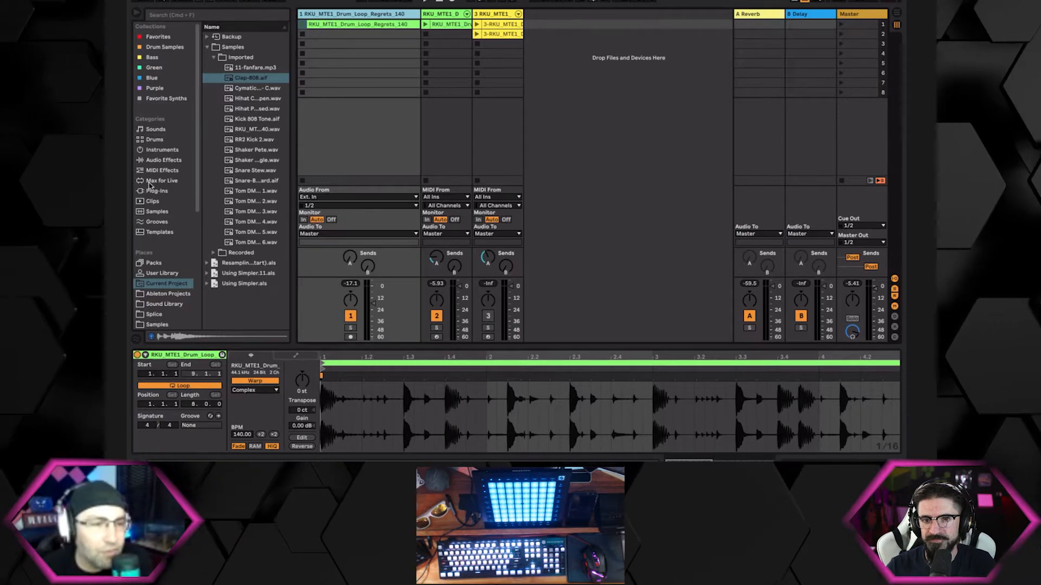
Load Simpler on a new MIDI track with the RKU_MTE1_Drum_Loop_Regrets_140 sample and switch it to Slice mode
{"action": "double_click", "coordinate": [232, 139]}
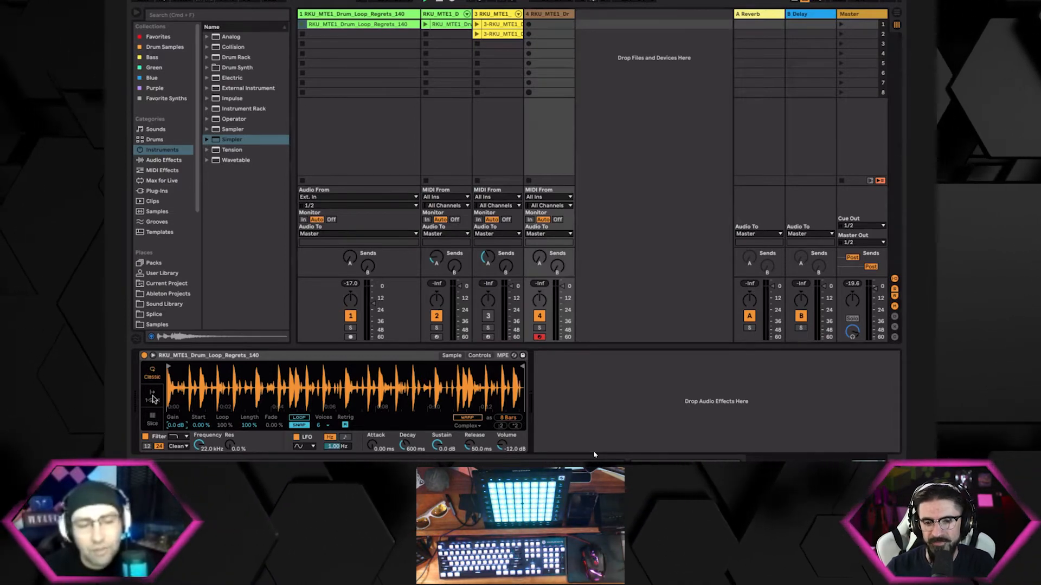
{"action": "left_click", "coordinate": [152, 418]}
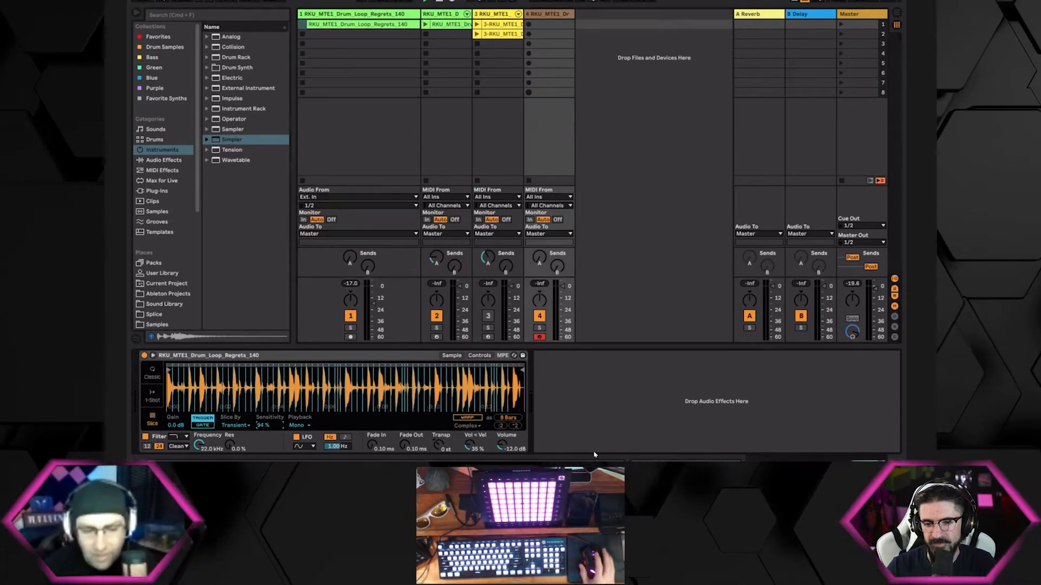
Try a transient slicing sensitivity of 78% and settle on 100%
{"action": "left_click_drag", "start_coordinate": [265, 425], "coordinate": [264, 440]}
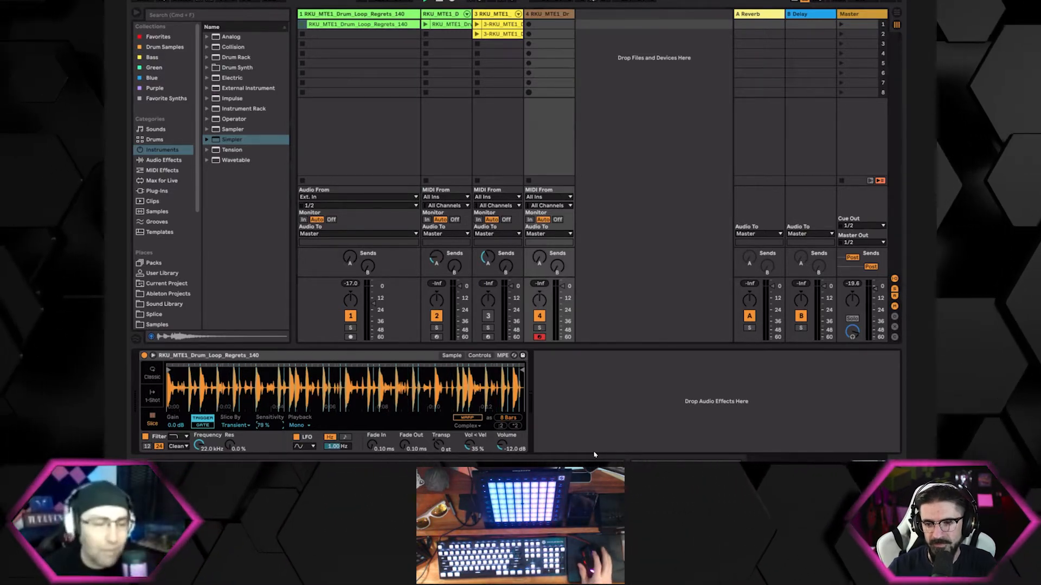
{"action": "left_click_drag", "start_coordinate": [264, 425], "coordinate": [264, 408]}
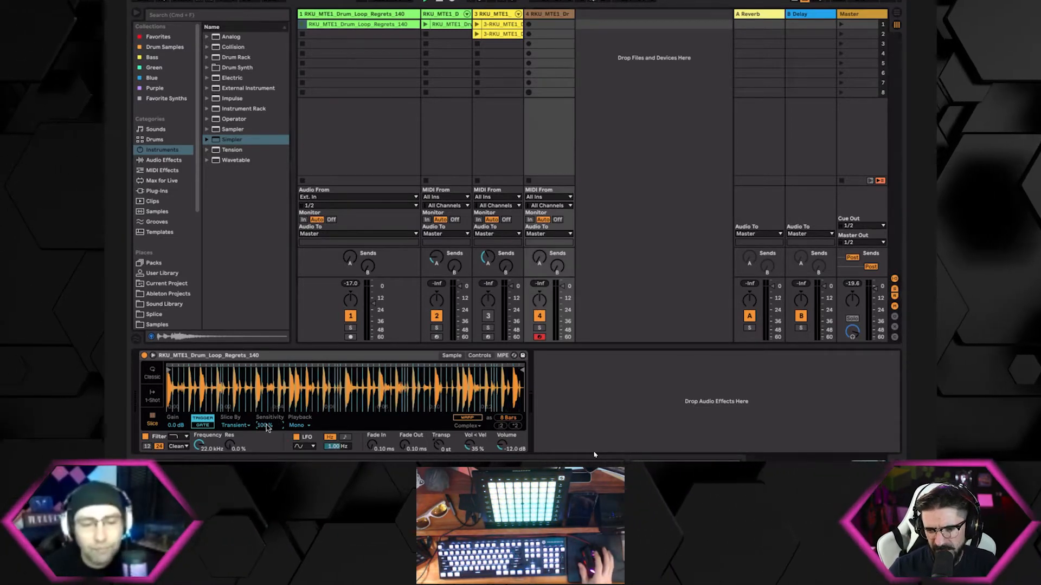
{"action": "mouse_move", "coordinate": [264, 425]}
{"action": "left_mouse_down"}
{"action": "mouse_move", "coordinate": [264, 445]}
{"action": "mouse_move", "coordinate": [265, 416]}
{"action": "left_mouse_up"}
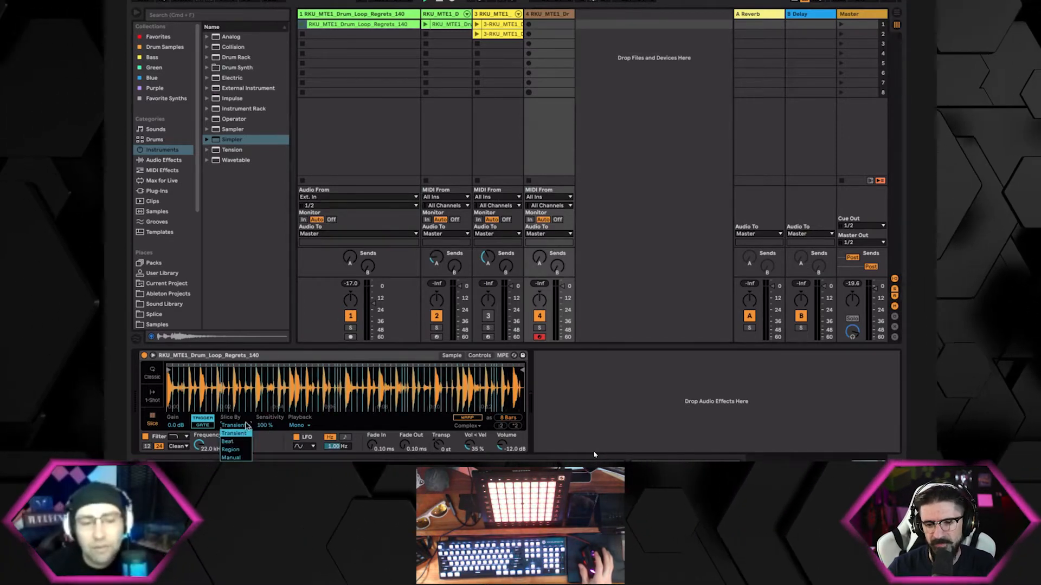
Compare slicing the loop by Beat and by Transient, leaving the slicing method on Beat
{"action": "left_click", "coordinate": [245, 426]}
{"action": "left_click", "coordinate": [239, 443]}
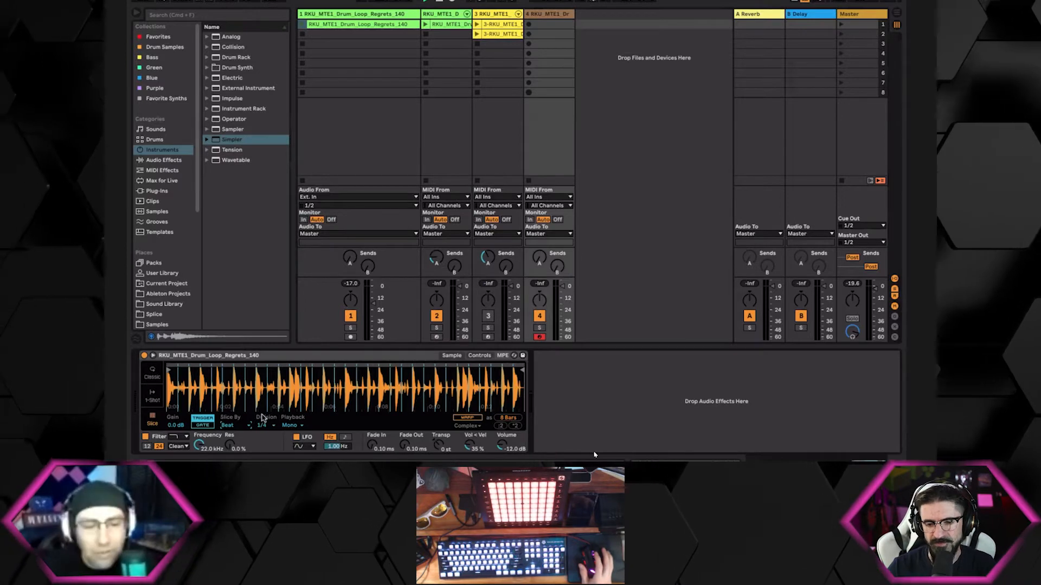
{"action": "left_click", "coordinate": [229, 426]}
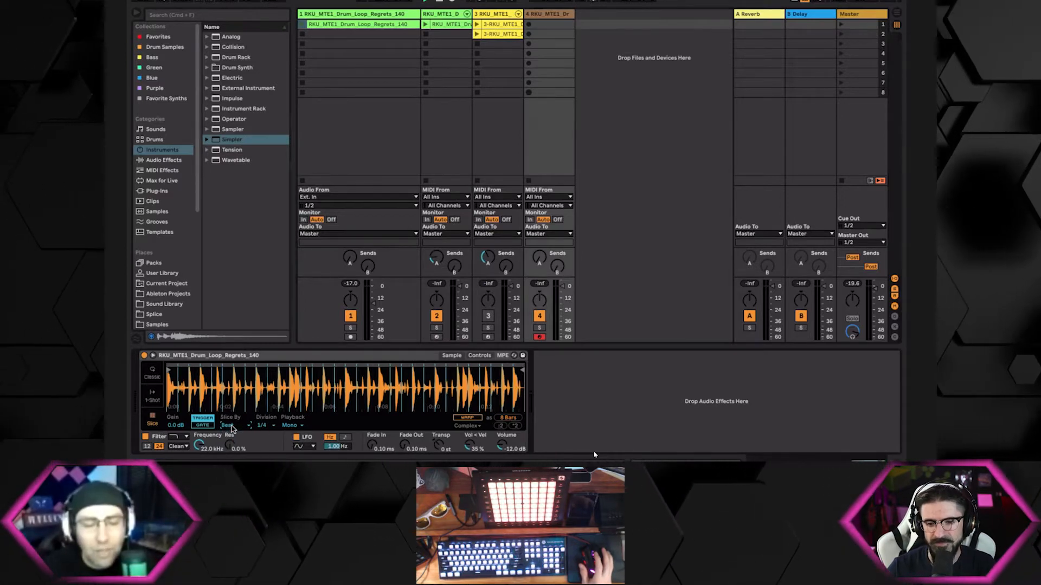
{"action": "left_click", "coordinate": [234, 434]}
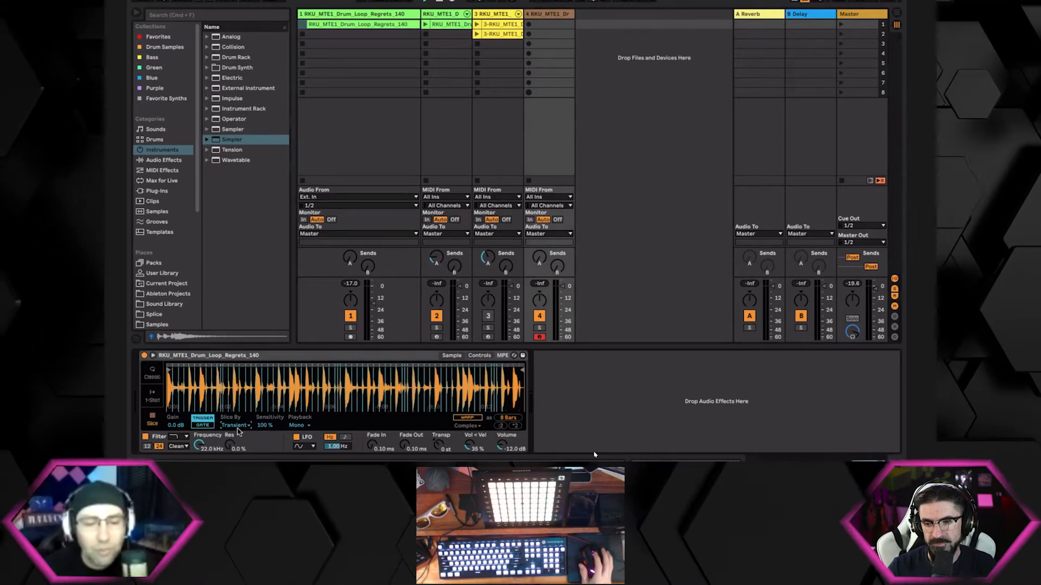
{"action": "left_click", "coordinate": [237, 426]}
{"action": "left_click", "coordinate": [234, 442]}
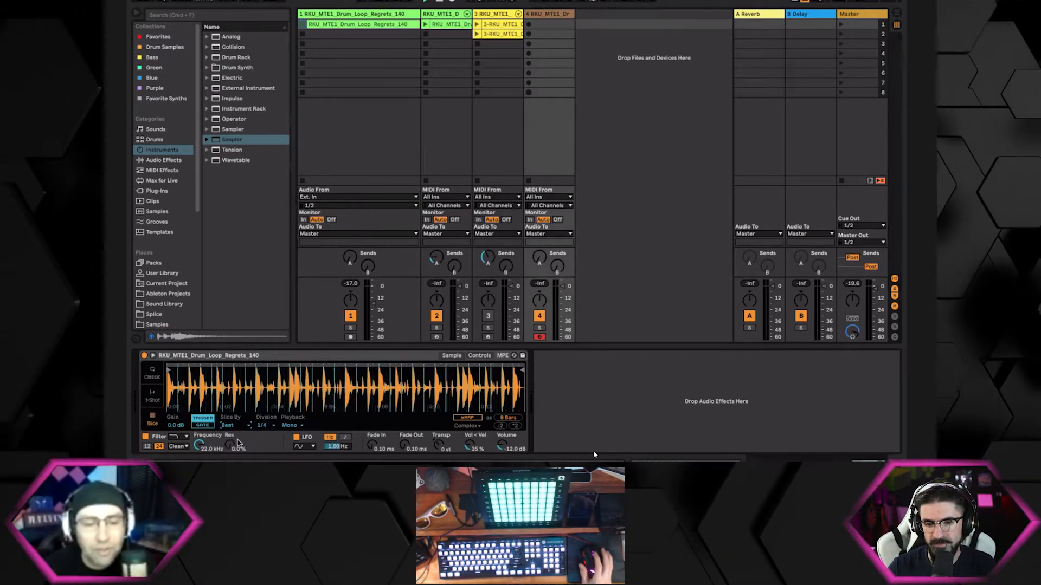
Try beat slice divisions of 1/4T, 1/16T and 1 Bar on the drum loop
{"action": "left_click", "coordinate": [270, 428]}
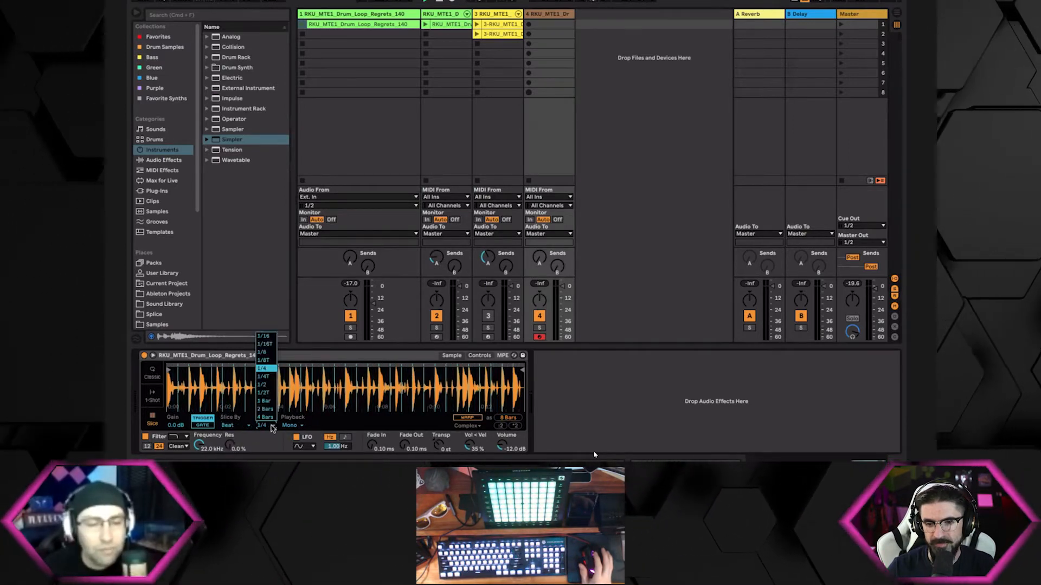
{"action": "left_click", "coordinate": [266, 377]}
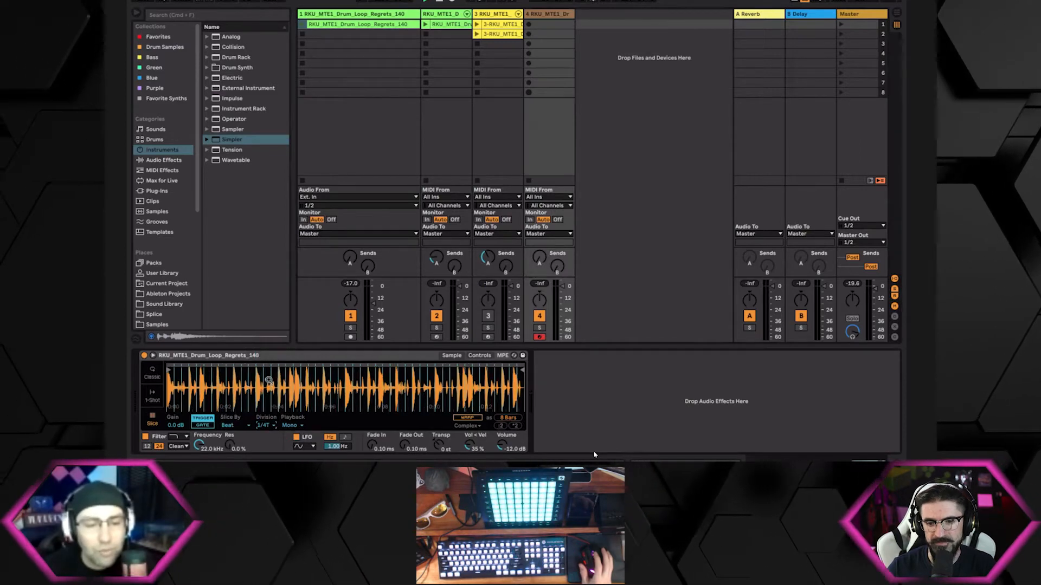
{"action": "left_click", "coordinate": [263, 425]}
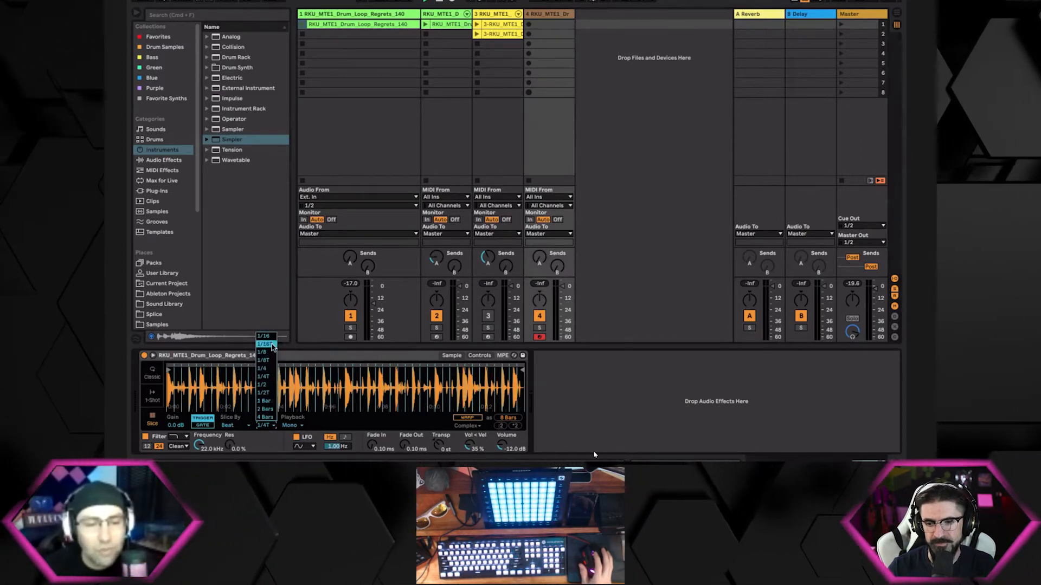
{"action": "left_click", "coordinate": [271, 344]}
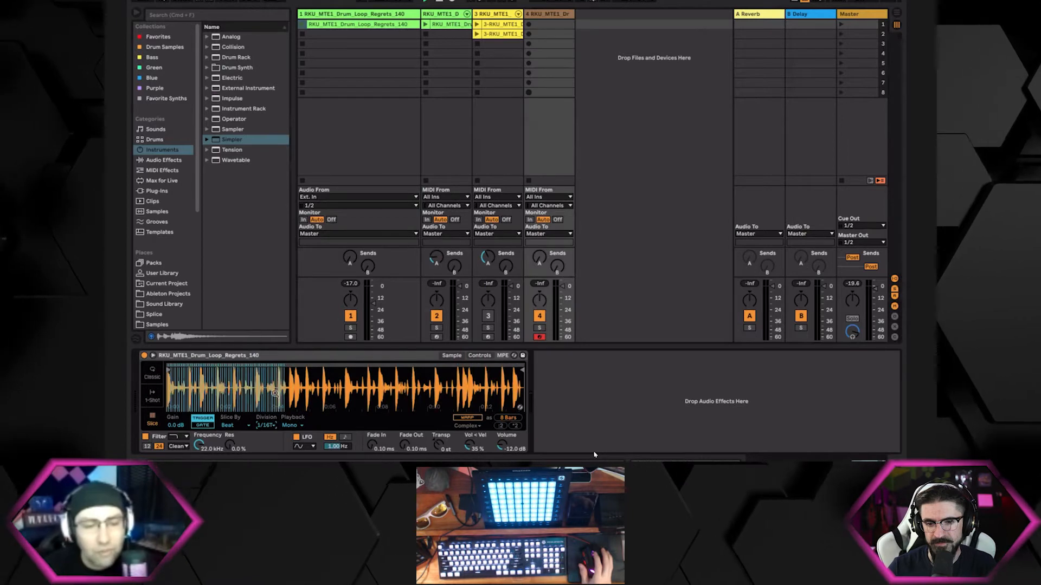
{"action": "left_click", "coordinate": [265, 425]}
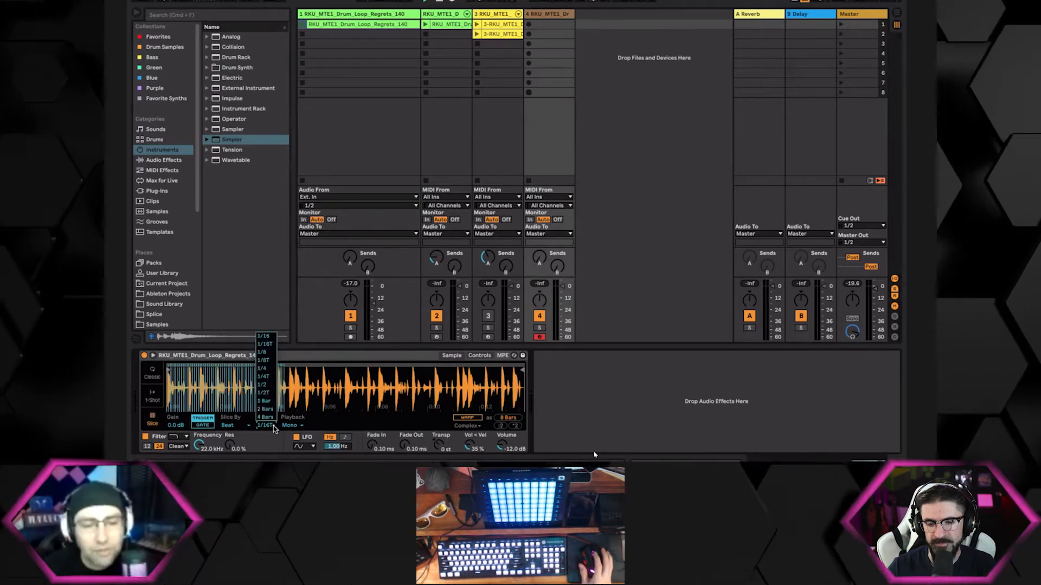
{"action": "left_click", "coordinate": [273, 401]}
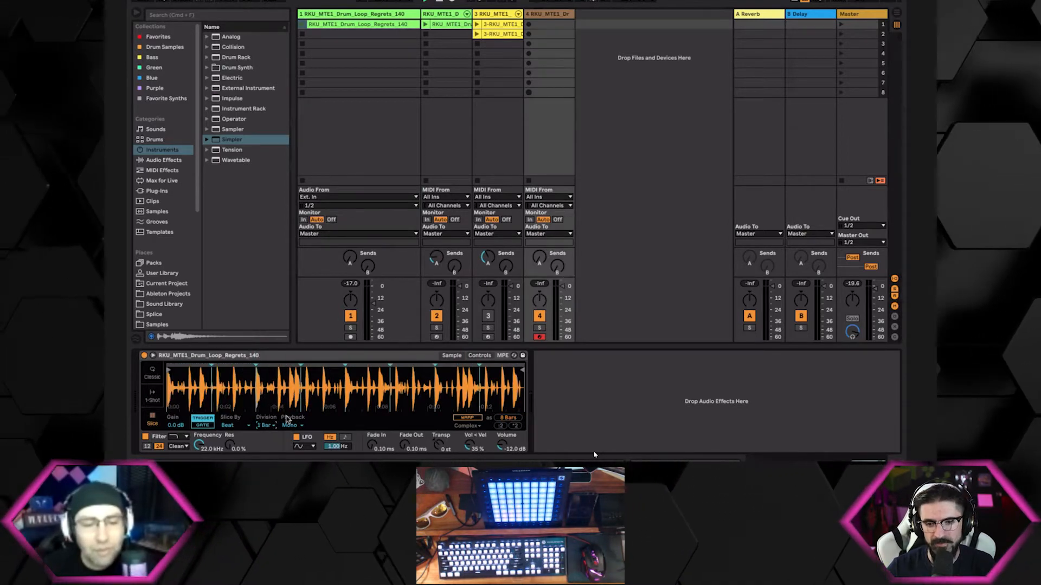
Try beat slice divisions of 1/16, 1/4 and 1/2, and settle on 1 Bar
{"action": "left_click", "coordinate": [265, 425]}
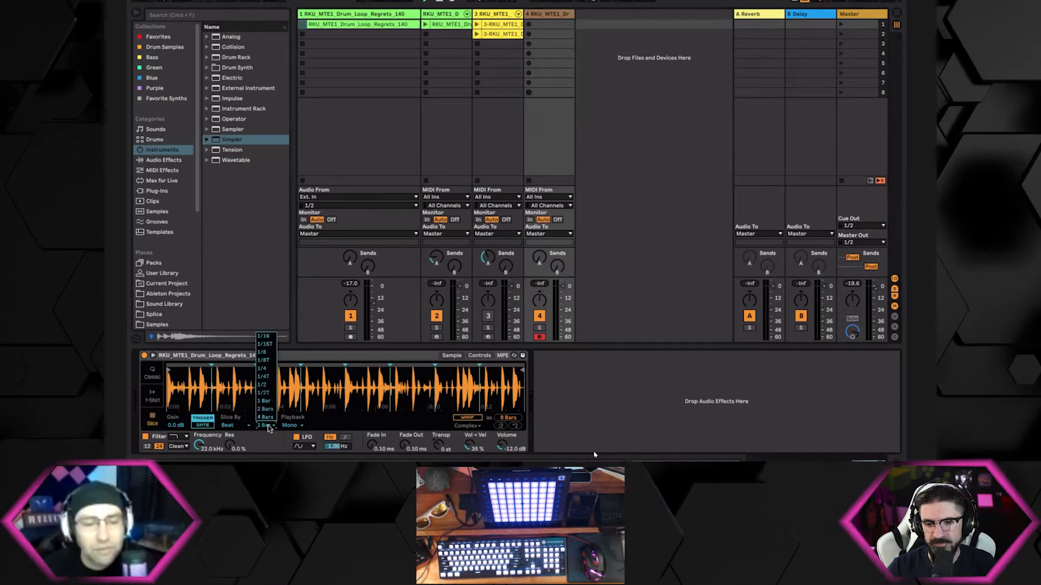
{"action": "left_click", "coordinate": [265, 336]}
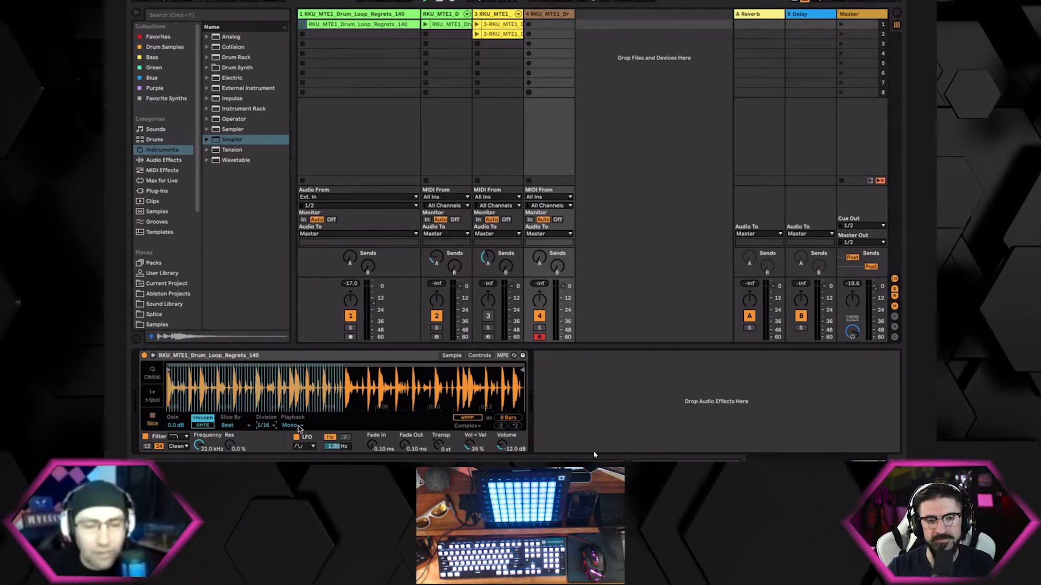
{"action": "left_click", "coordinate": [265, 425]}
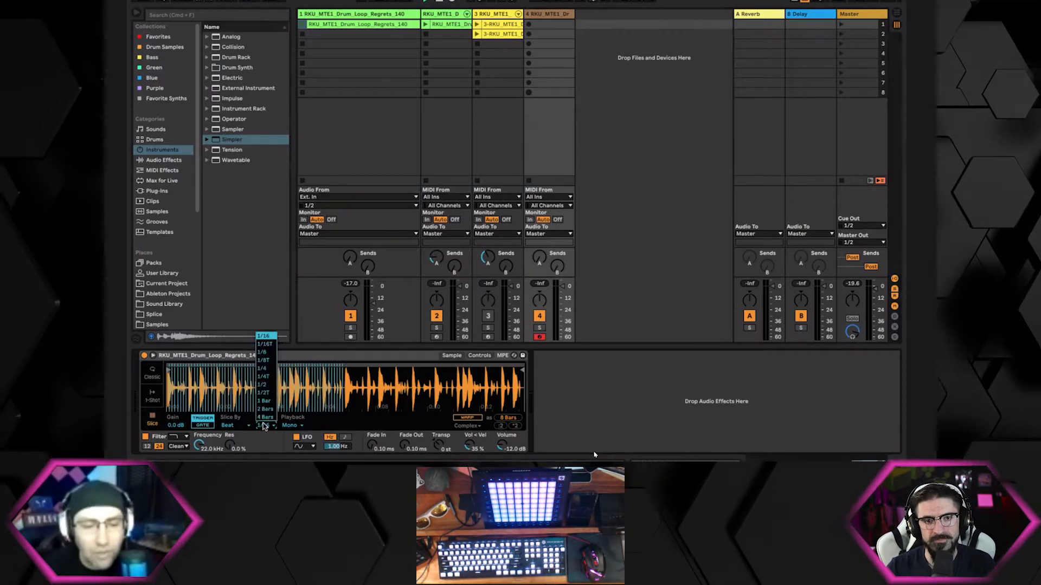
{"action": "left_click", "coordinate": [262, 368]}
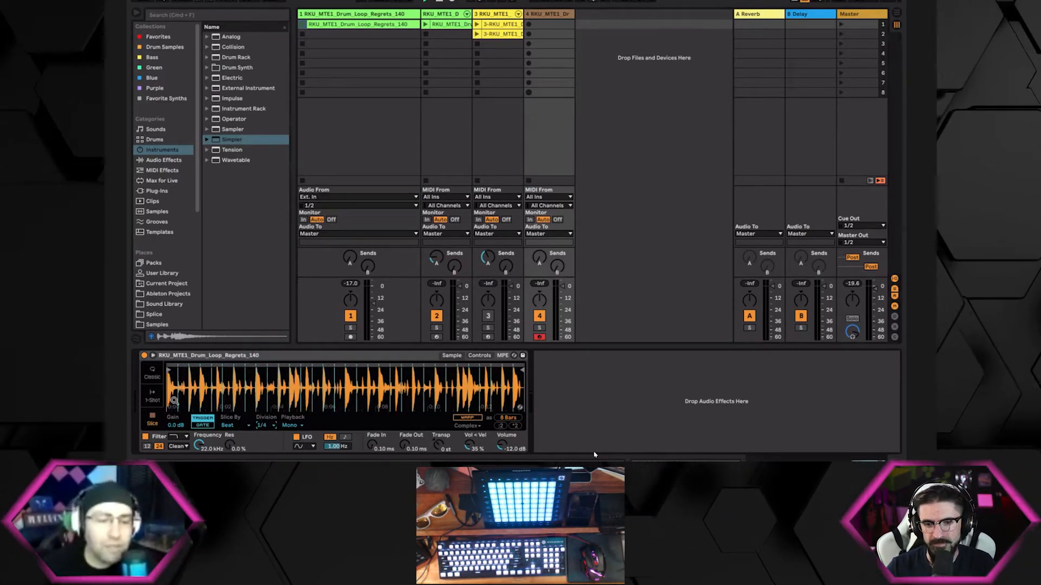
{"action": "left_click", "coordinate": [273, 427]}
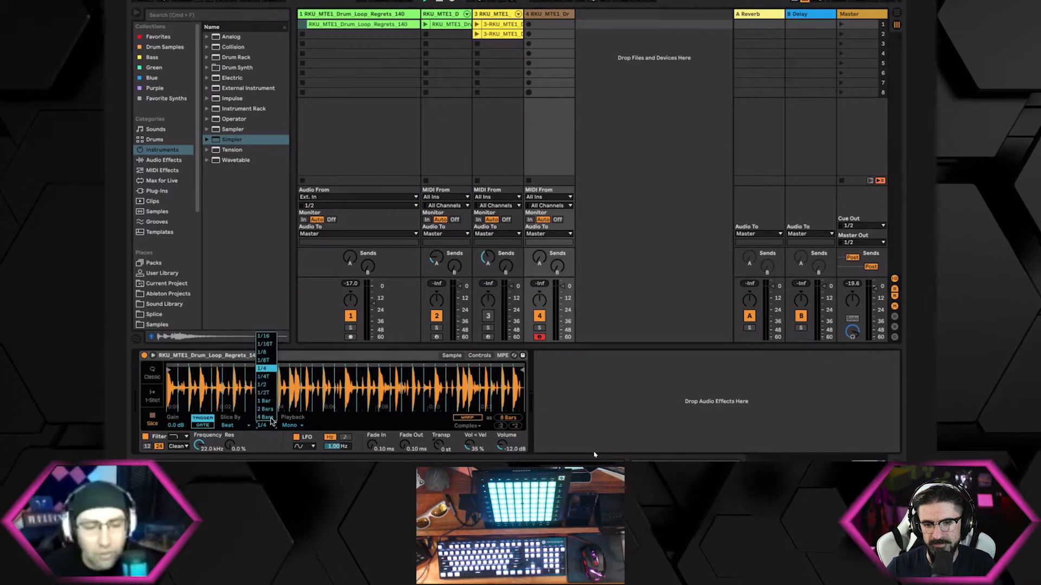
{"action": "left_click", "coordinate": [263, 380]}
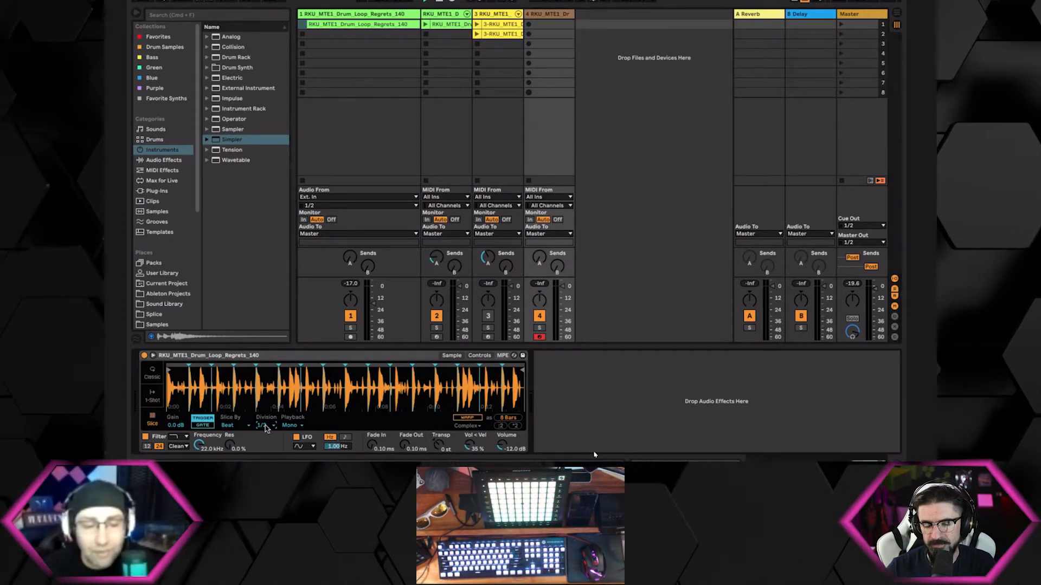
{"action": "left_click", "coordinate": [266, 426]}
{"action": "left_click", "coordinate": [265, 401]}
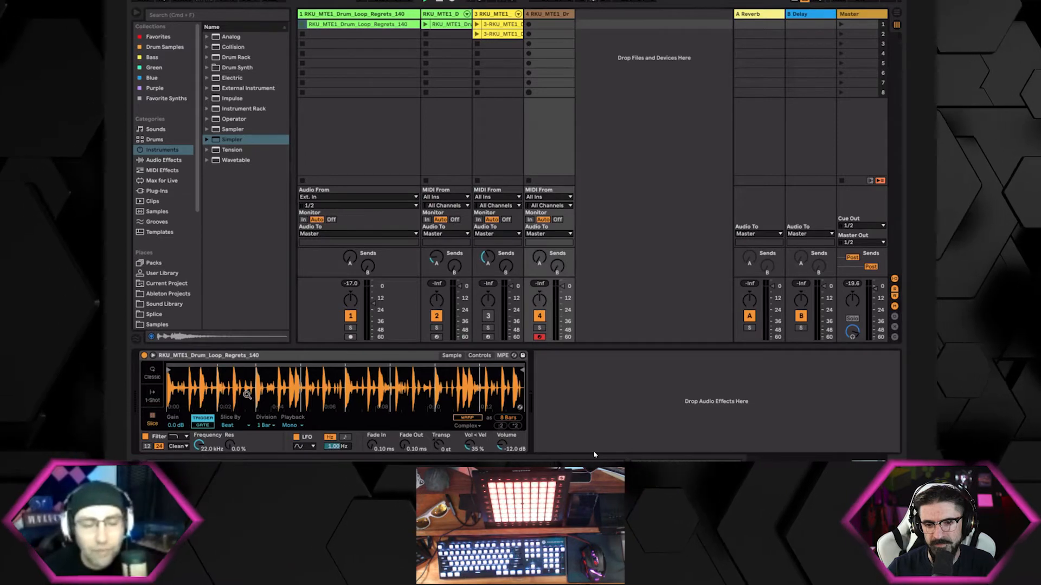
Set the slice playback mode to Poly and check the voice count setting
{"action": "left_click", "coordinate": [292, 425]}
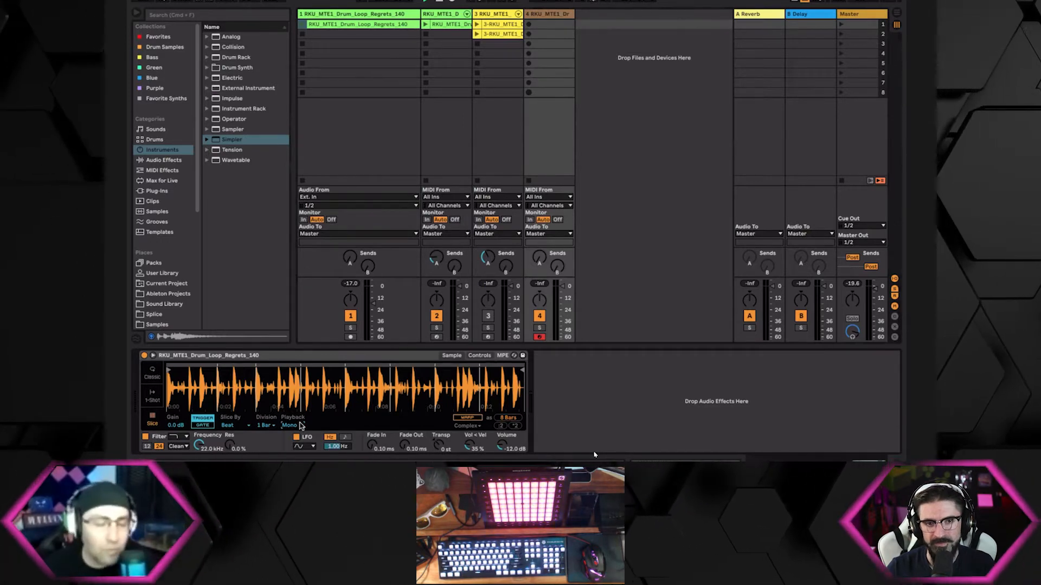
{"action": "left_click", "coordinate": [300, 426]}
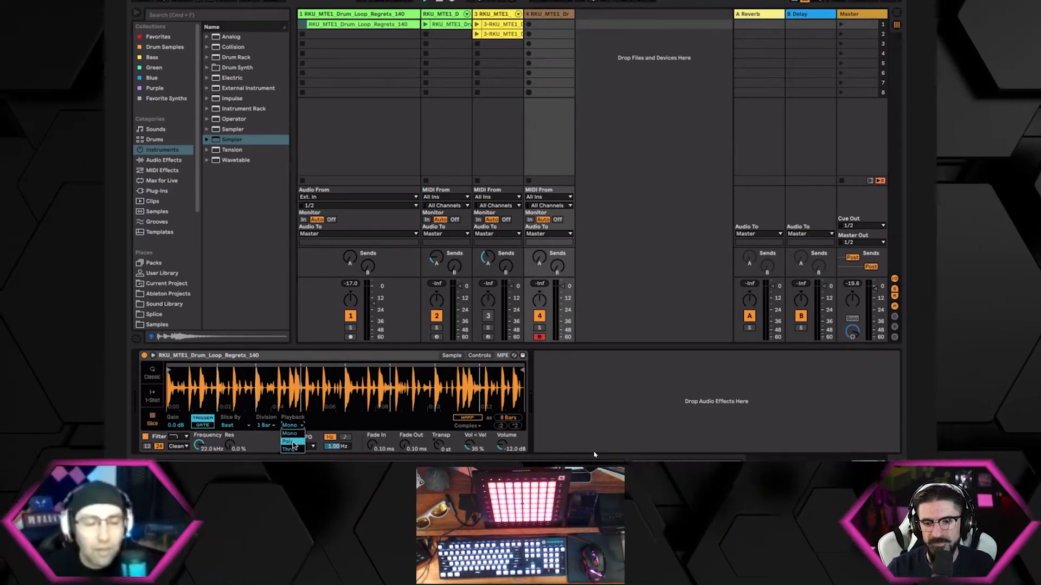
{"action": "left_click", "coordinate": [291, 442]}
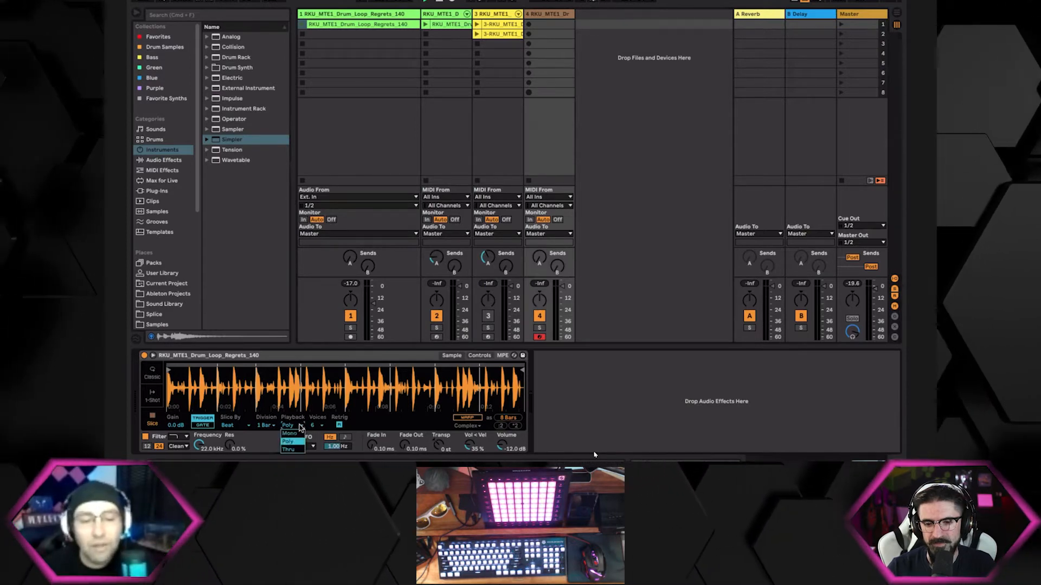
{"action": "left_click", "coordinate": [295, 451]}
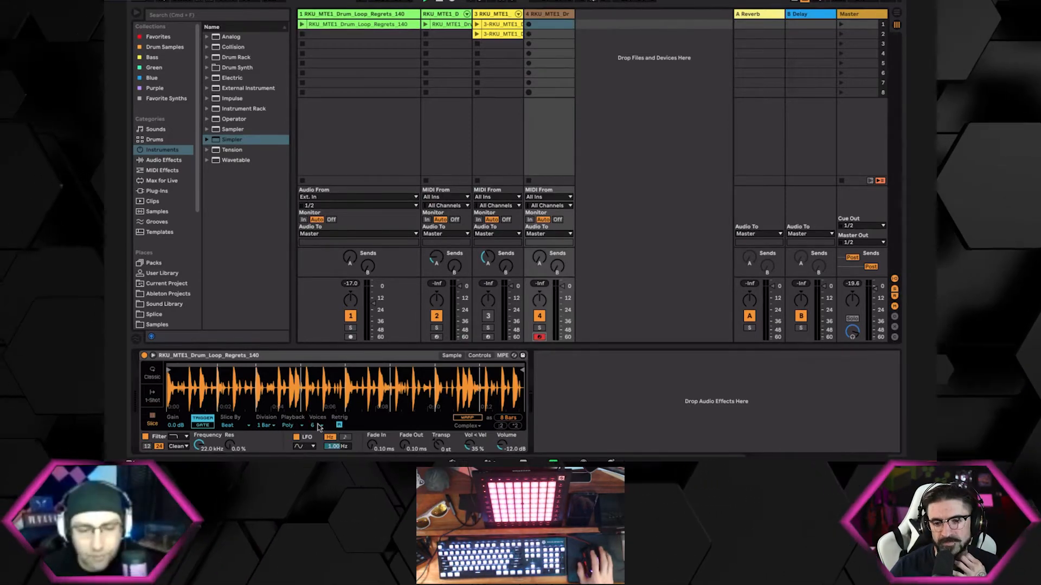
{"action": "left_click", "coordinate": [315, 426]}
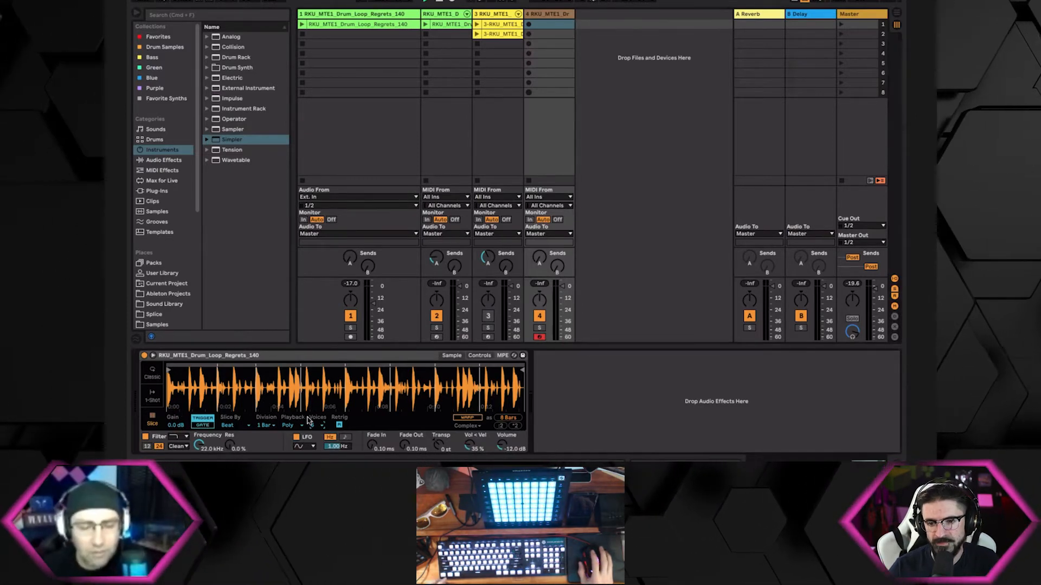
View the available warp modes for the sliced sample without changing the Complex mode
{"action": "left_click", "coordinate": [467, 426]}
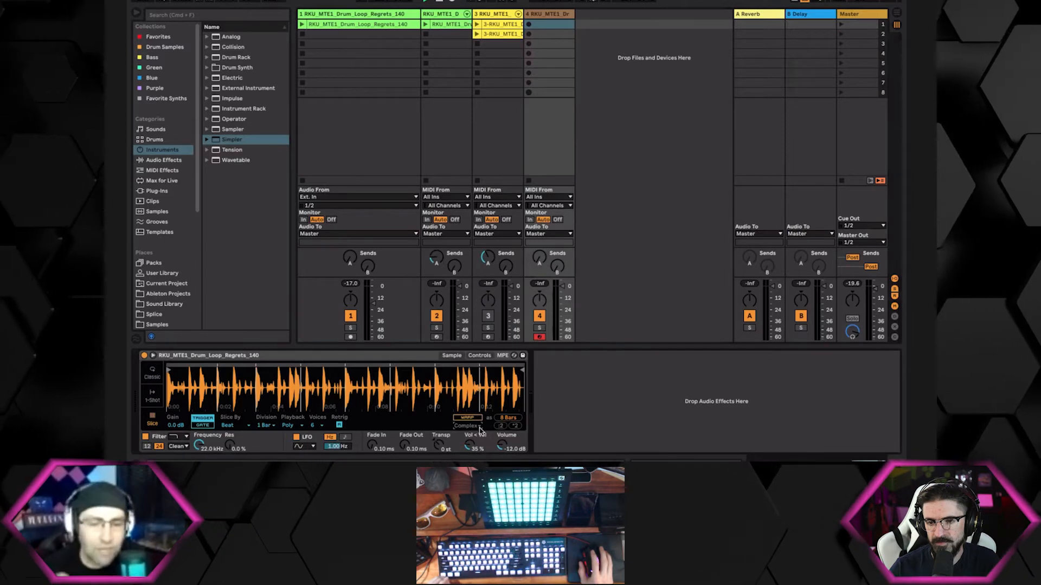
{"action": "left_click", "coordinate": [479, 430]}
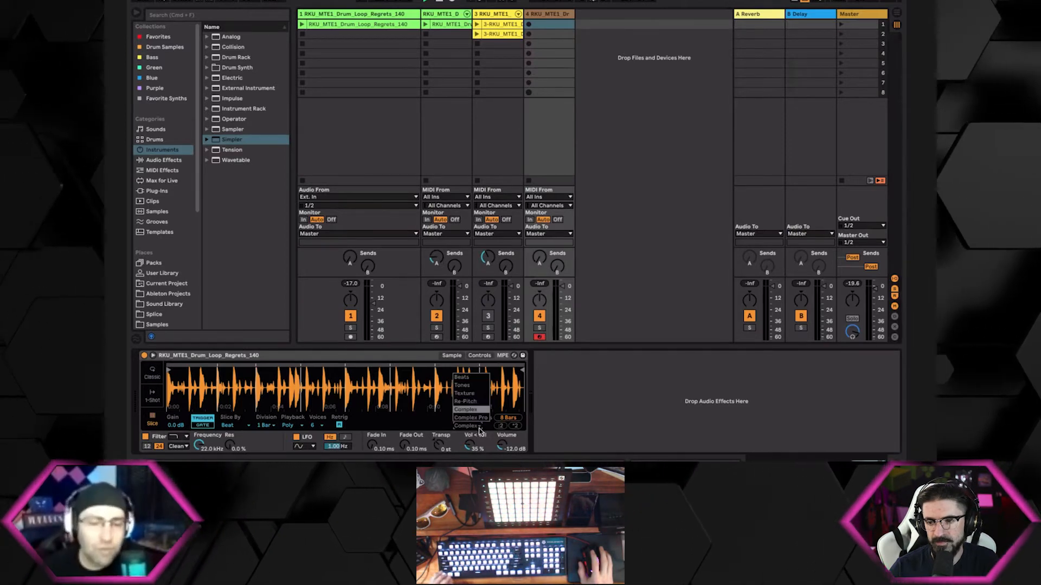
{"action": "left_click", "coordinate": [479, 431]}
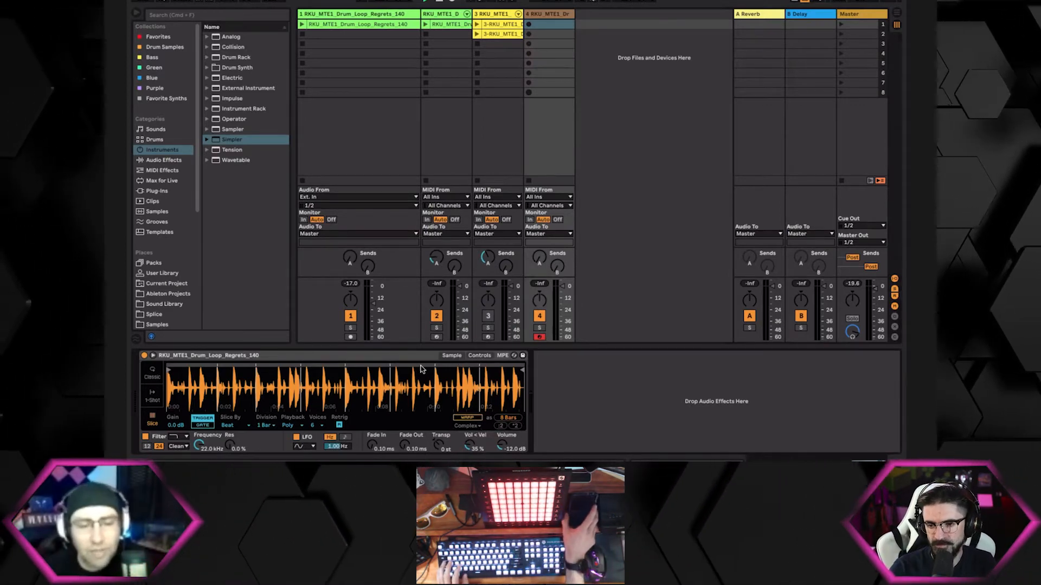
{"action": "left_click", "coordinate": [479, 356]}
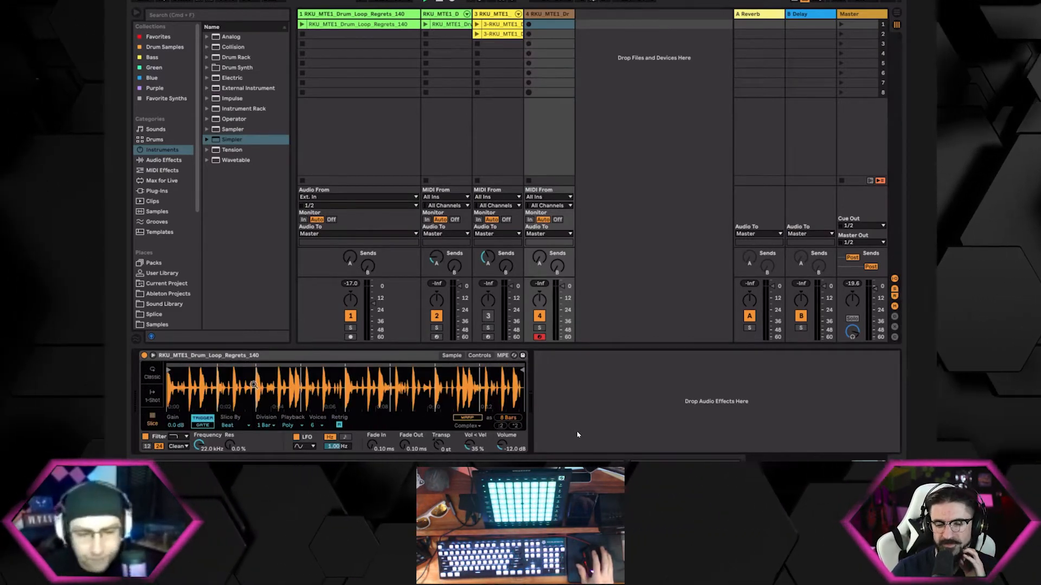
Compare slicing by Transient at 96% sensitivity and by Beat, and leave the slicing method on Region
{"action": "left_click", "coordinate": [238, 425]}
{"action": "left_click", "coordinate": [244, 432]}
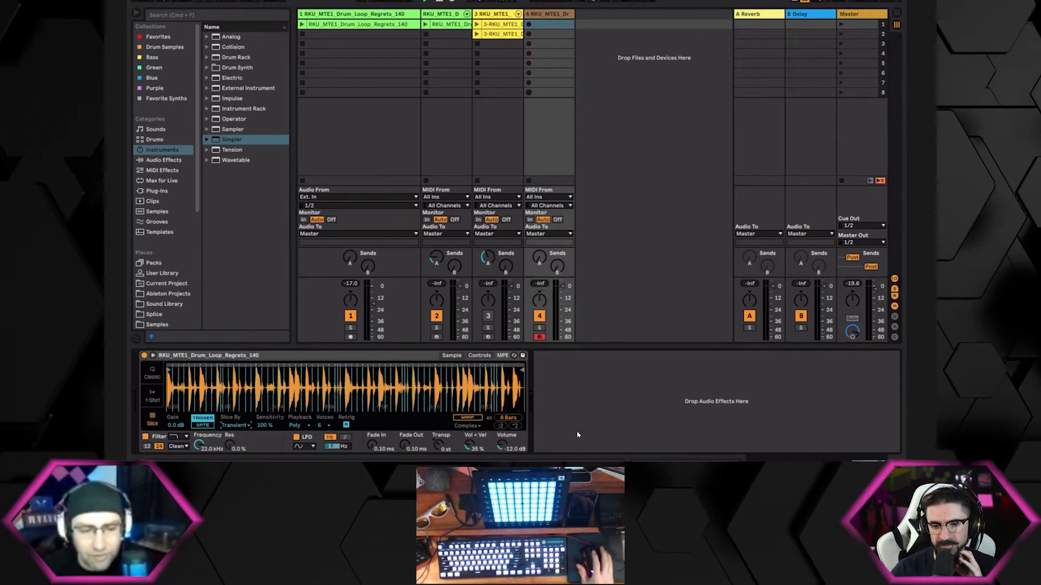
{"action": "left_click_drag", "start_coordinate": [262, 425], "coordinate": [263, 430]}
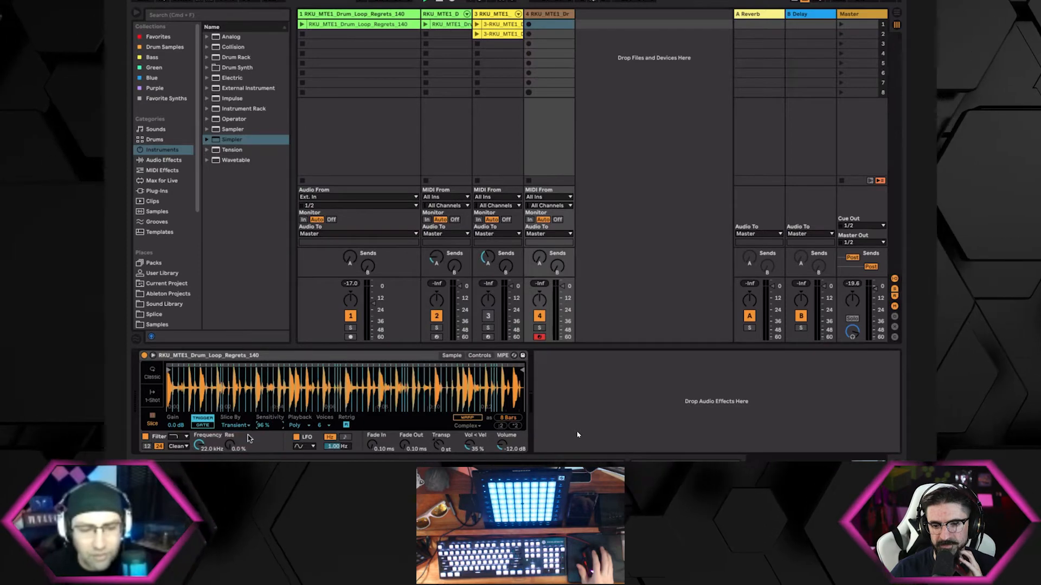
{"action": "left_click", "coordinate": [247, 426]}
{"action": "left_click", "coordinate": [247, 445]}
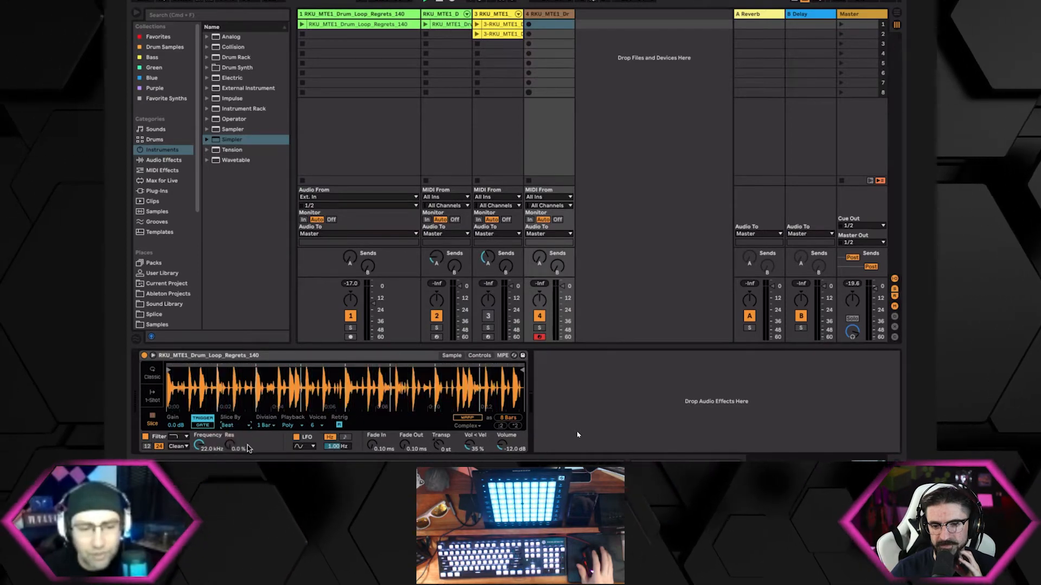
{"action": "left_click", "coordinate": [242, 426]}
{"action": "left_click", "coordinate": [242, 451]}
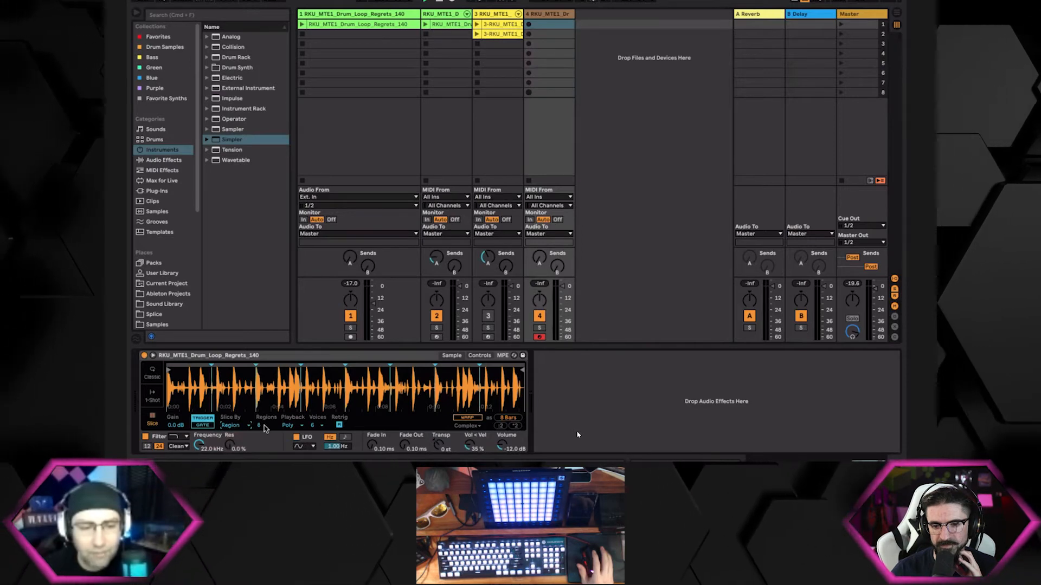
Set the slicing method to Beat with a 1/2 division
{"action": "left_click", "coordinate": [231, 426]}
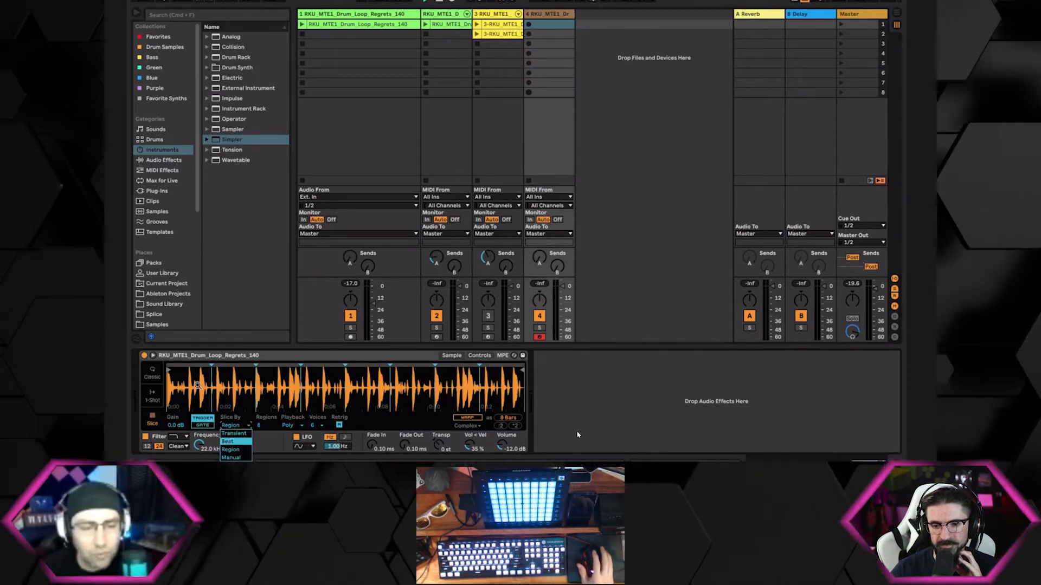
{"action": "left_click", "coordinate": [233, 460]}
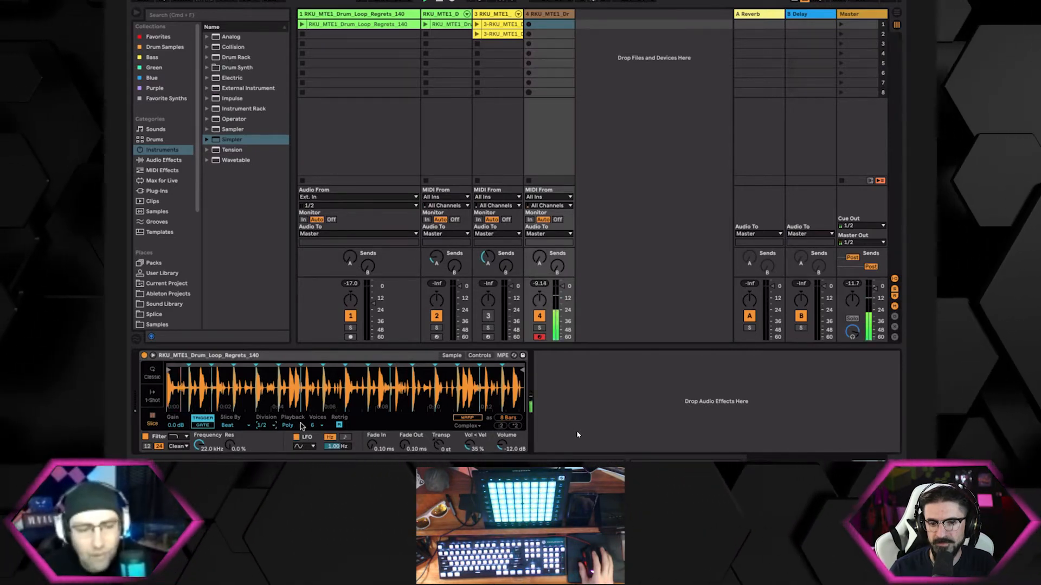
View the sample's editing and slicing commands, including Reset Slices, in the waveform's context options
{"action": "right_click", "coordinate": [183, 362]}
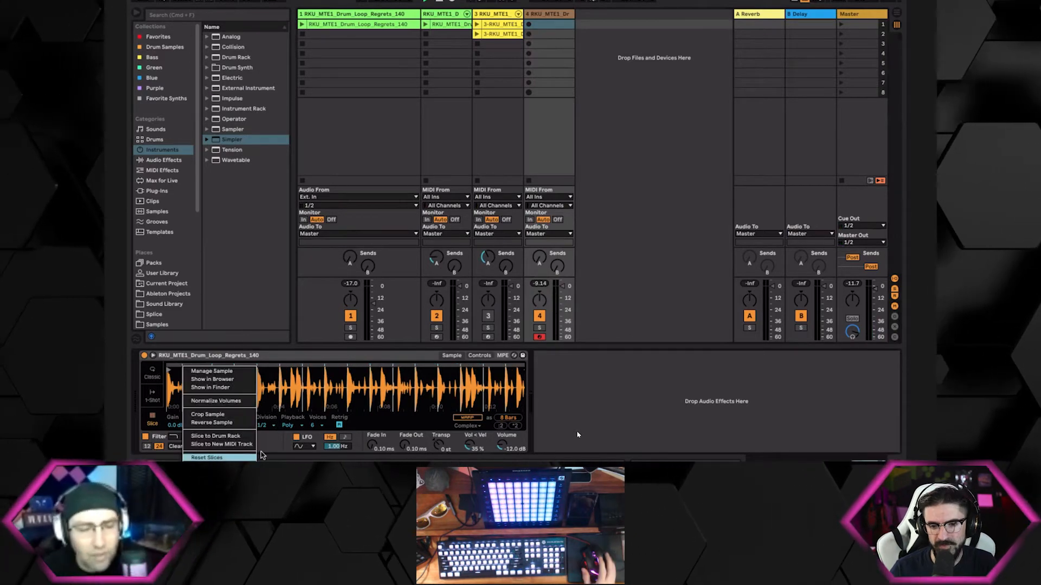
{"action": "left_click", "coordinate": [209, 384]}
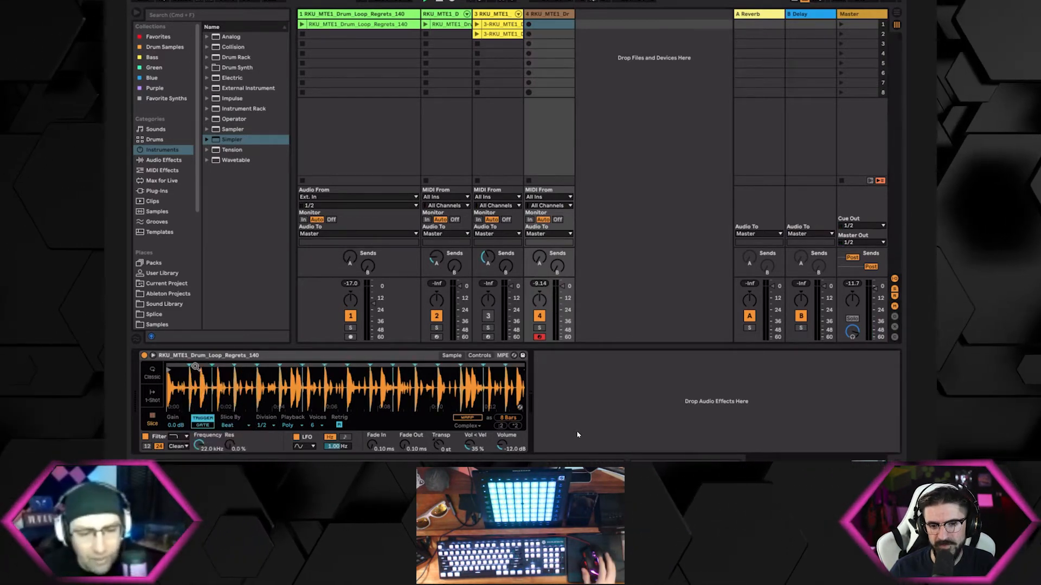
{"action": "right_click", "coordinate": [186, 370]}
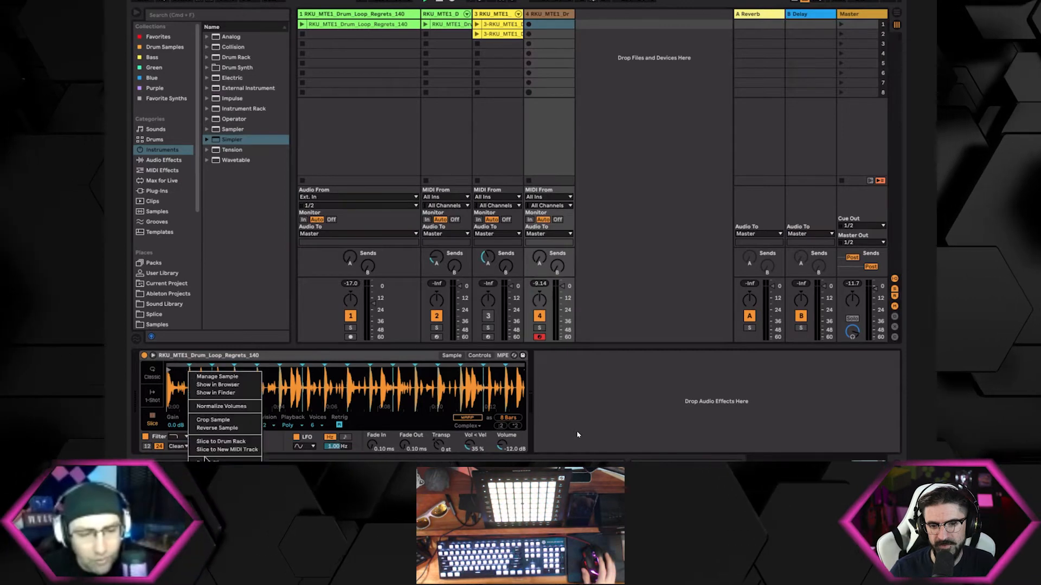
{"action": "left_click", "coordinate": [159, 384]}
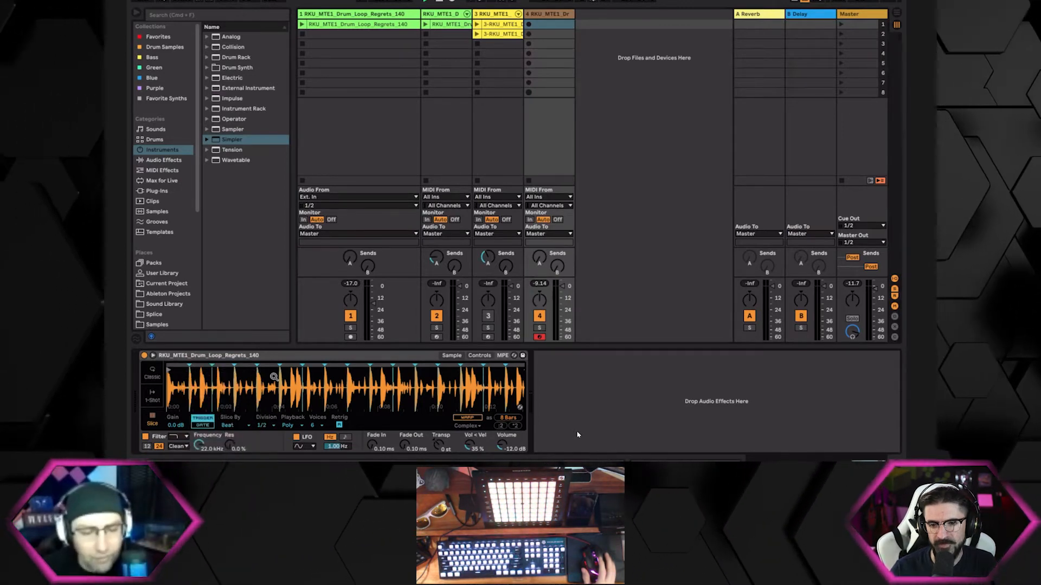
Examine how a beat slice marker around 4 seconds lines up with the start of its drum hit
{"action": "scroll", "coordinate": [274, 377], "scroll_direction": "up", "scroll_amount": 3}
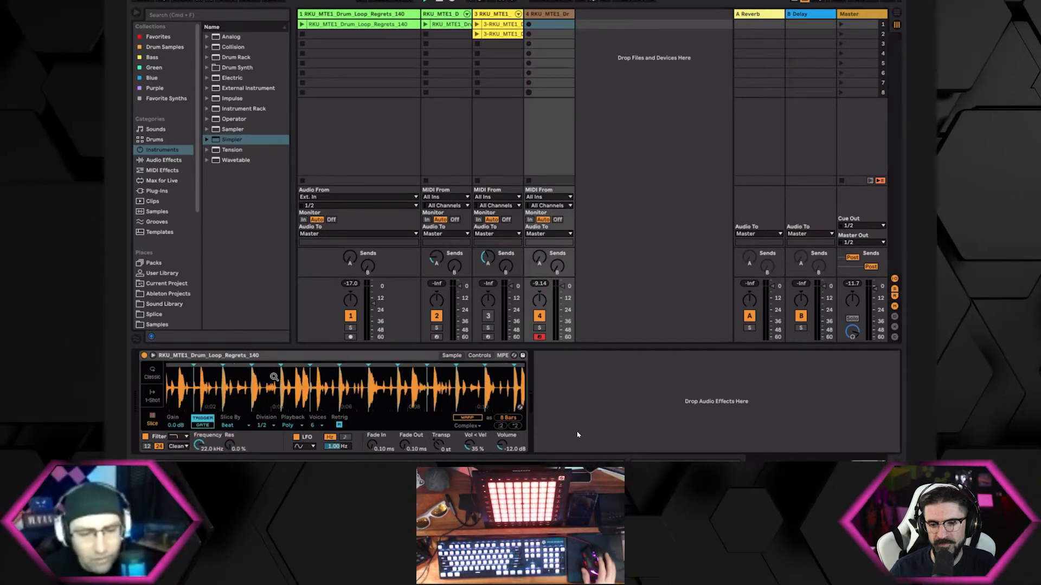
{"action": "scroll", "coordinate": [274, 377], "scroll_direction": "up", "scroll_amount": 2}
{"action": "scroll", "coordinate": [311, 368], "scroll_direction": "up", "scroll_amount": 2}
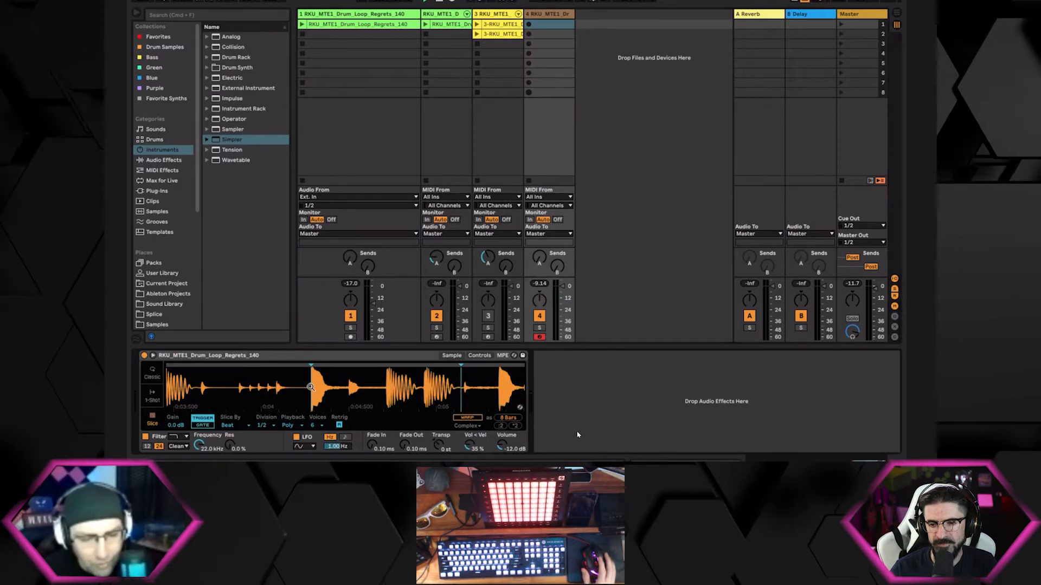
{"action": "scroll", "coordinate": [311, 387], "scroll_direction": "up", "scroll_amount": 3}
{"action": "scroll", "coordinate": [324, 382], "scroll_direction": "up", "scroll_amount": 2}
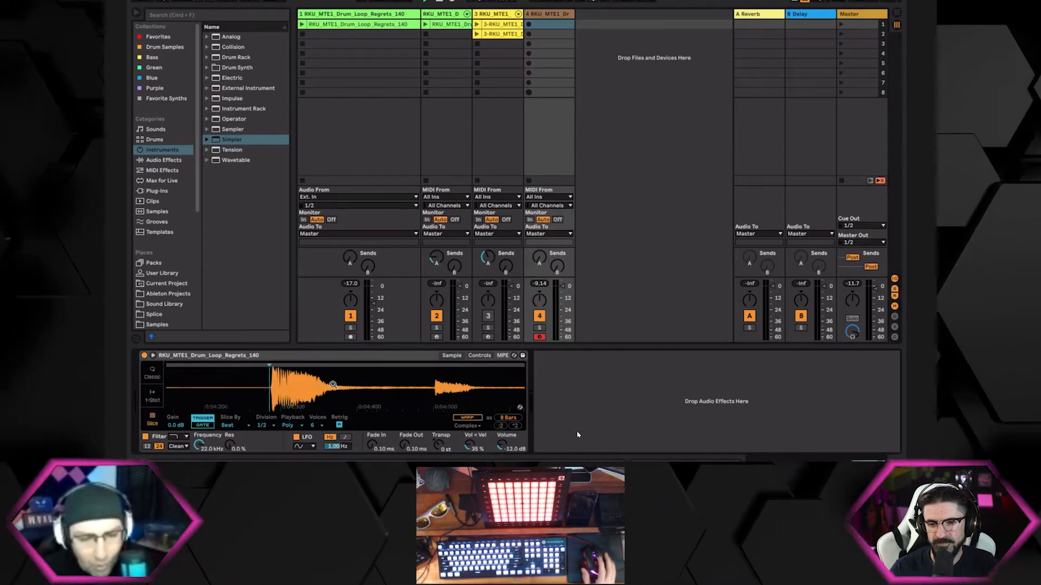
{"action": "scroll", "coordinate": [332, 384], "scroll_direction": "left", "scroll_amount": 3}
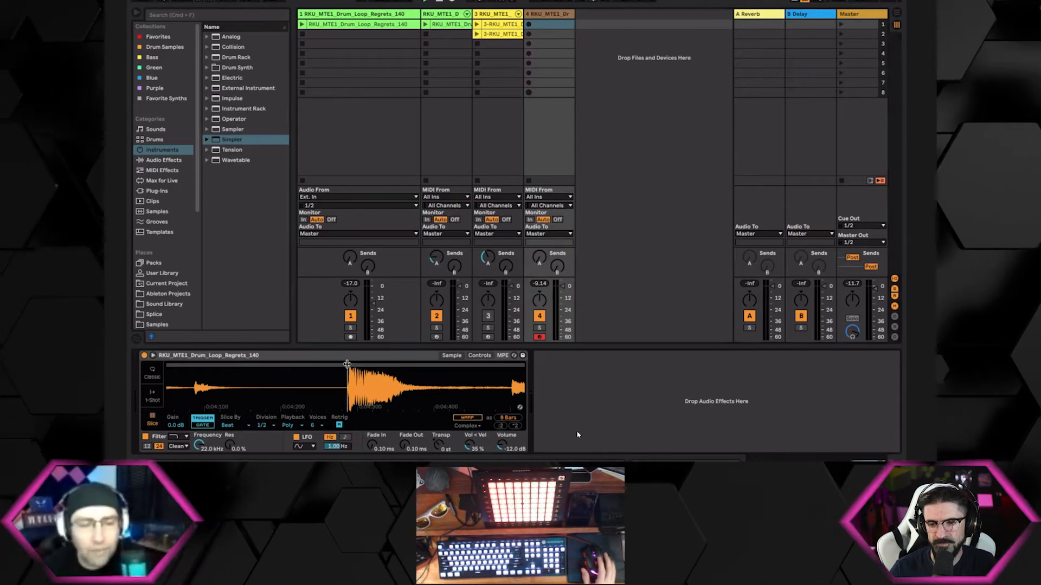
{"action": "scroll", "coordinate": [336, 368], "scroll_direction": "down", "scroll_amount": 5}
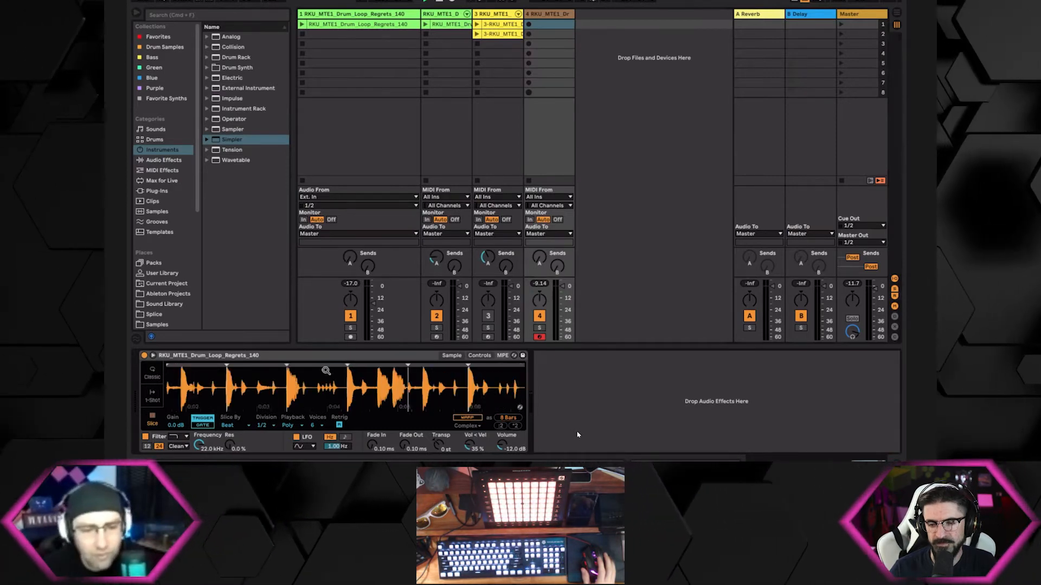
{"action": "scroll", "coordinate": [326, 371], "scroll_direction": "down", "scroll_amount": 3}
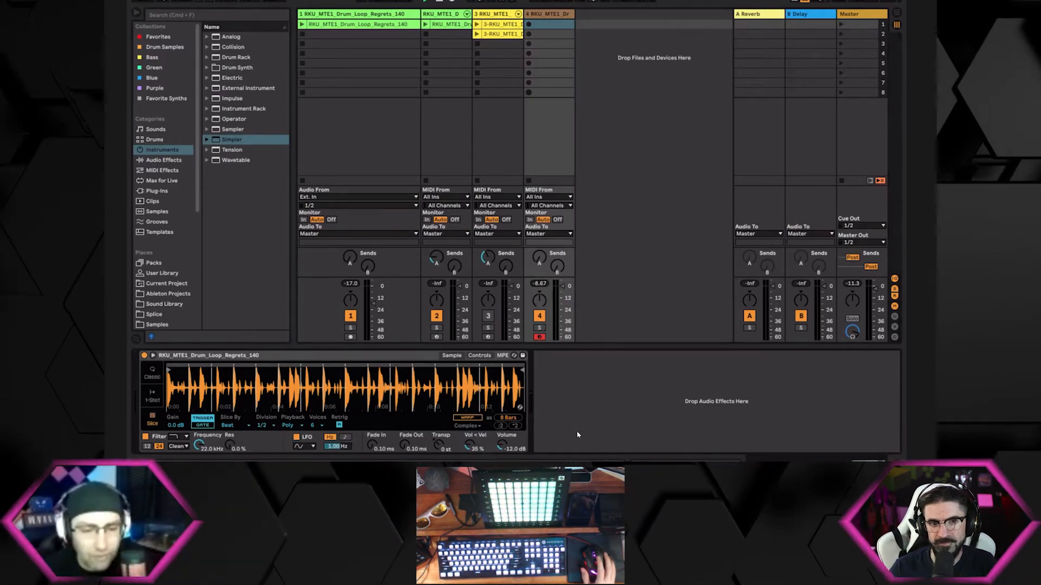
Move the sample's end marker back so it spans 4 Bars, and crop the sample to that region
{"action": "right_click", "coordinate": [384, 388]}
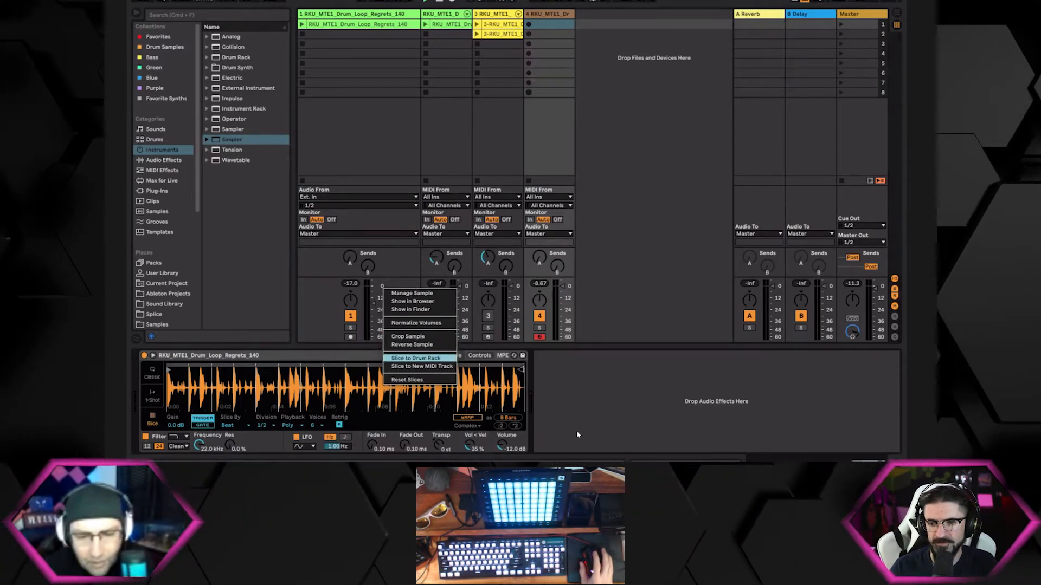
{"action": "left_click", "coordinate": [576, 435]}
{"action": "left_click_drag", "start_coordinate": [522, 370], "coordinate": [385, 369]}
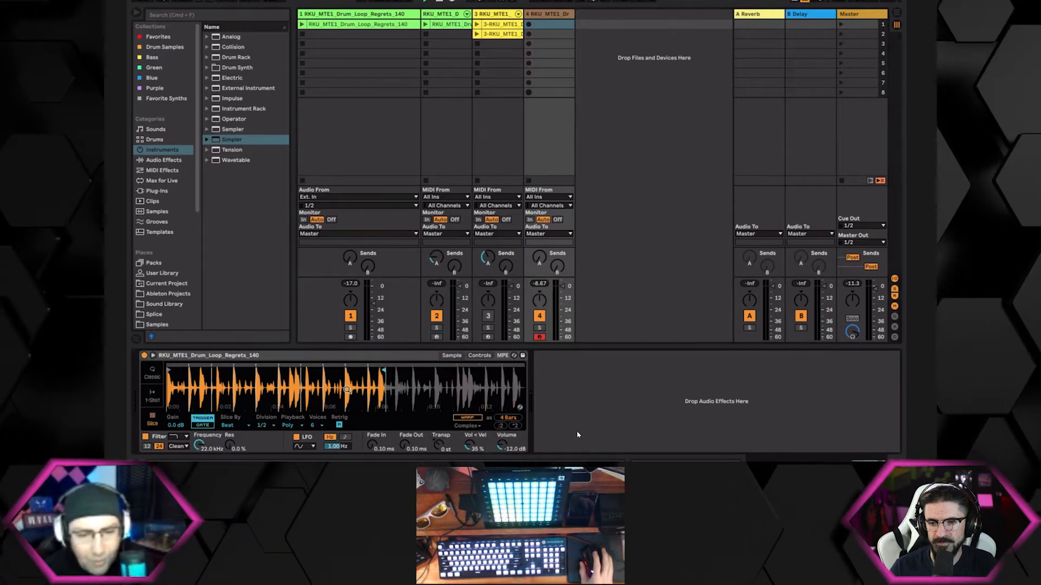
{"action": "right_click", "coordinate": [348, 391]}
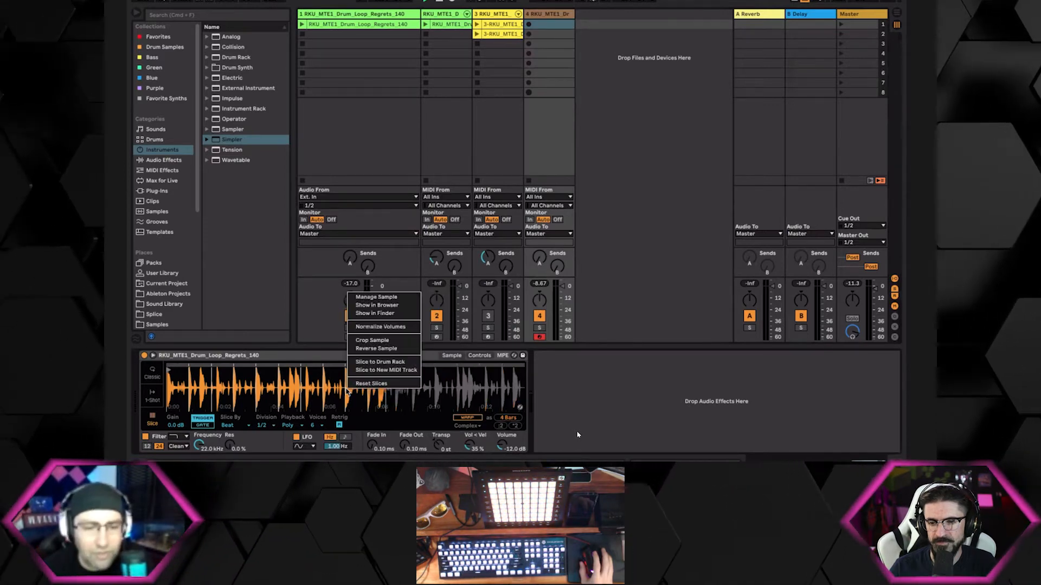
{"action": "left_click", "coordinate": [372, 339]}
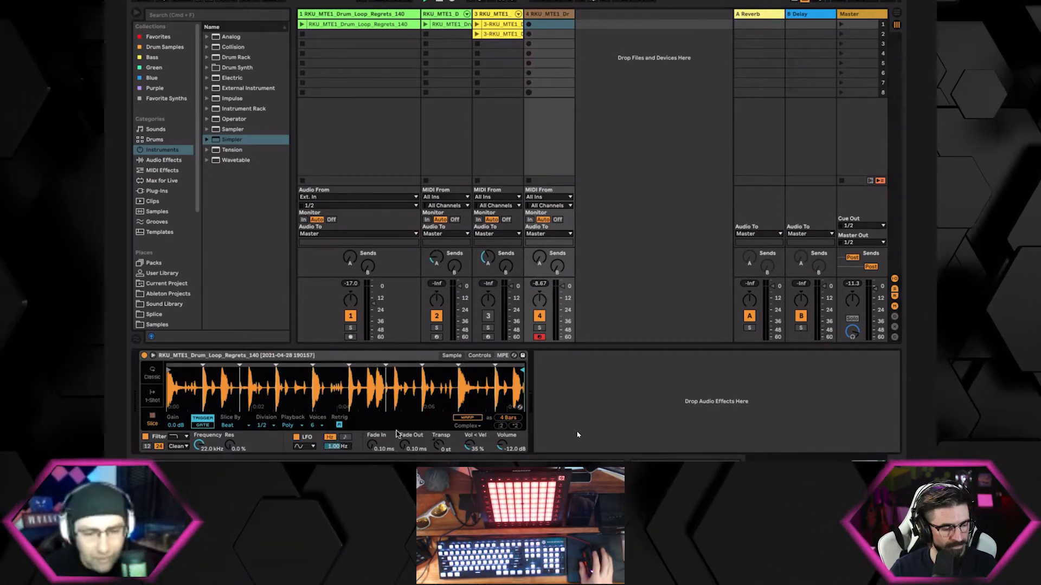
Reverse the cropped sample, and reverse it again to restore its original direction
{"action": "right_click", "coordinate": [386, 380]}
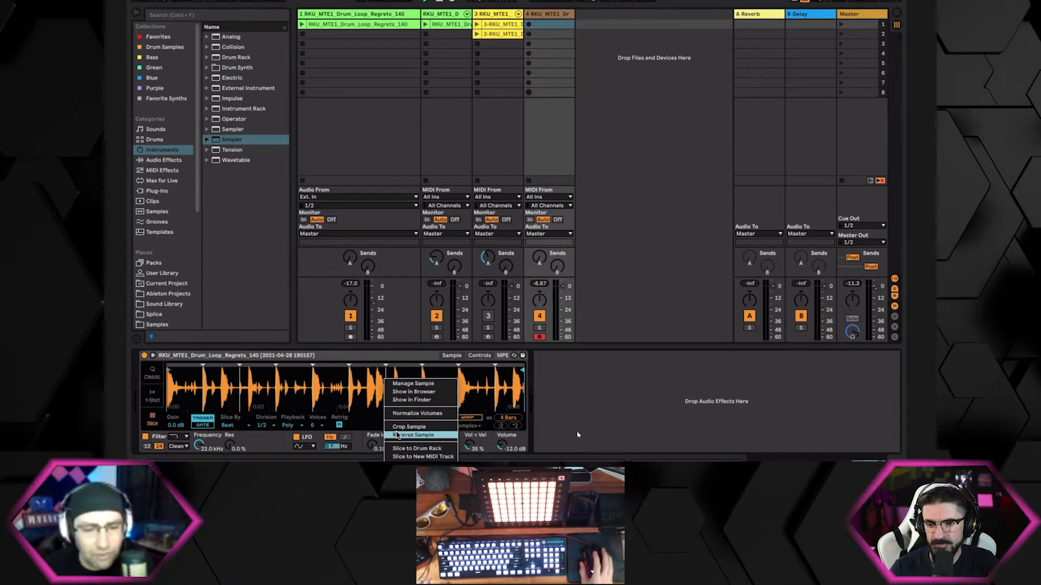
{"action": "left_click", "coordinate": [396, 434]}
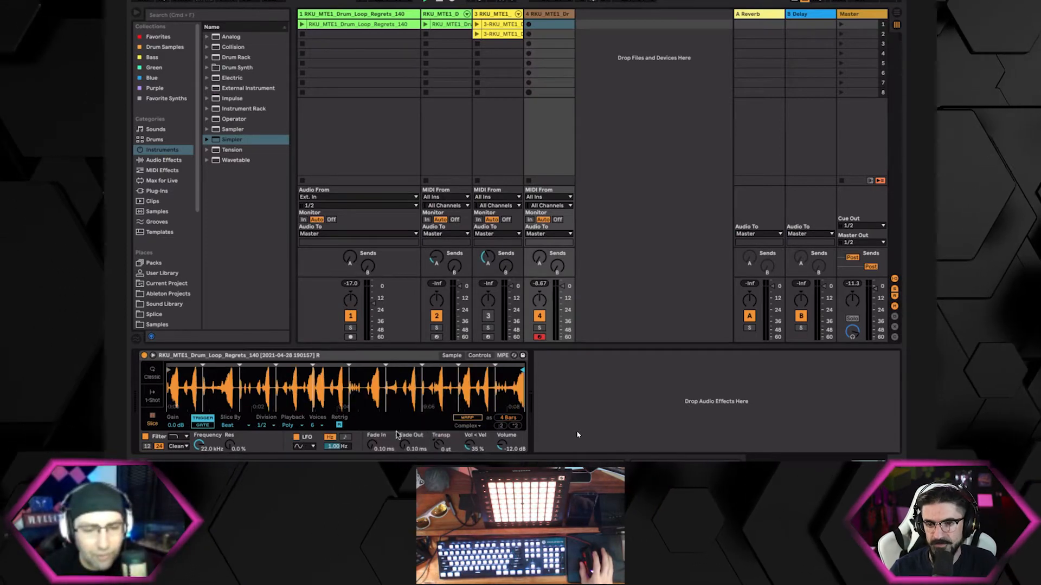
{"action": "right_click", "coordinate": [401, 352]}
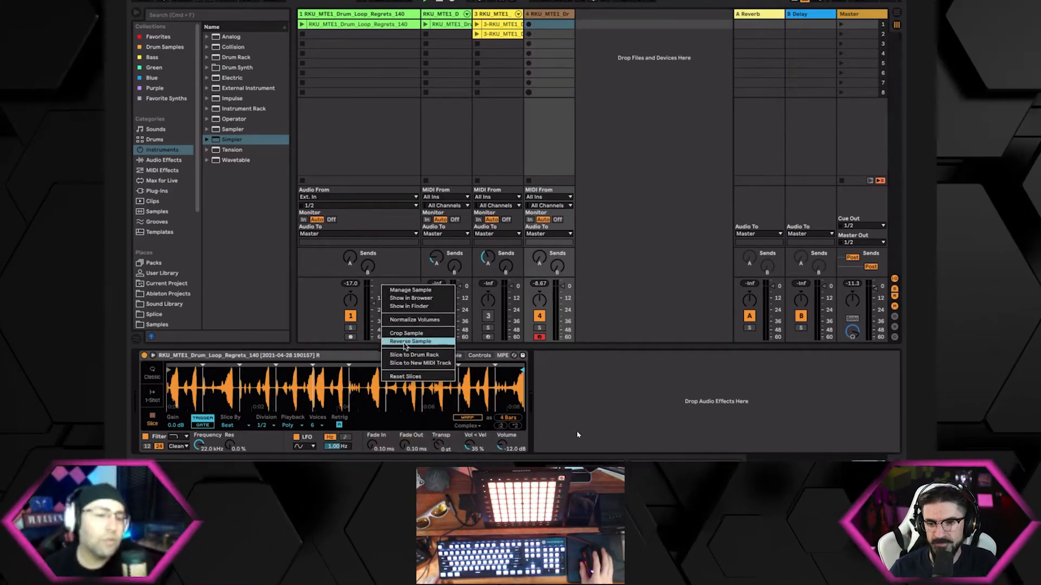
{"action": "left_click", "coordinate": [406, 342]}
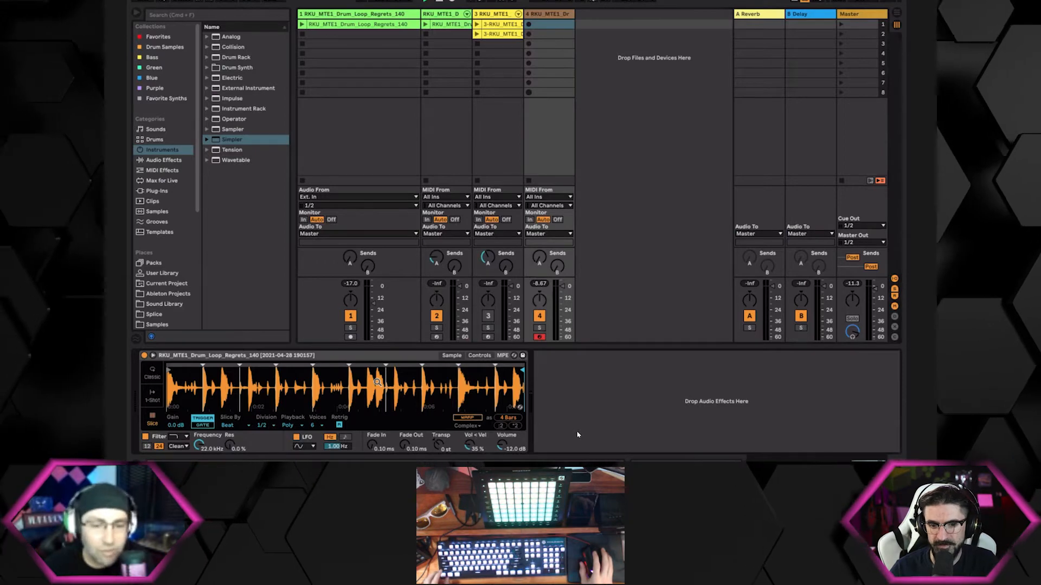
Convert the cropped loop's slices into a drum rack with Slice to Drum Rack
{"action": "right_click", "coordinate": [377, 383]}
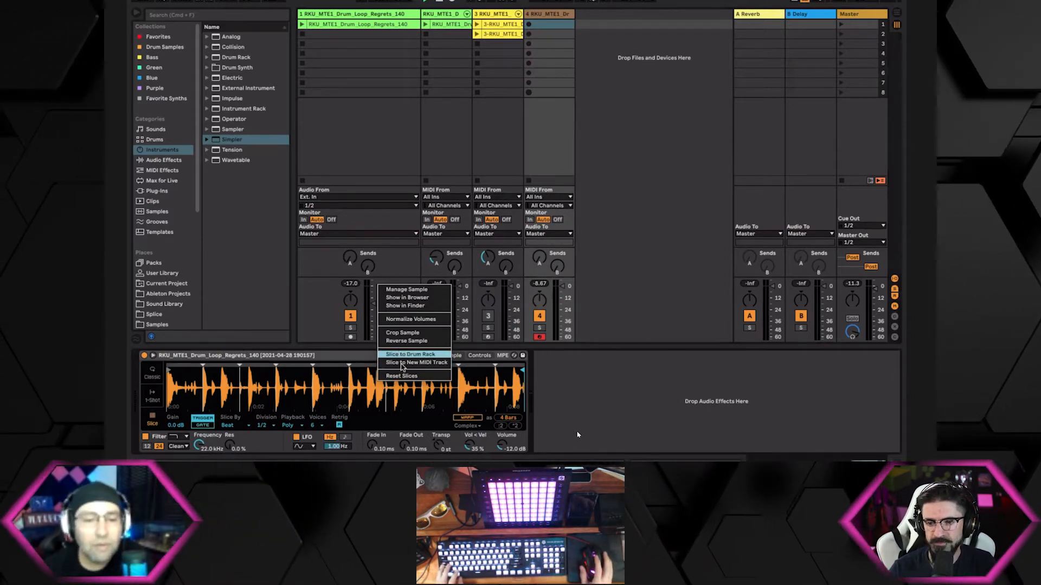
{"action": "left_click", "coordinate": [401, 354]}
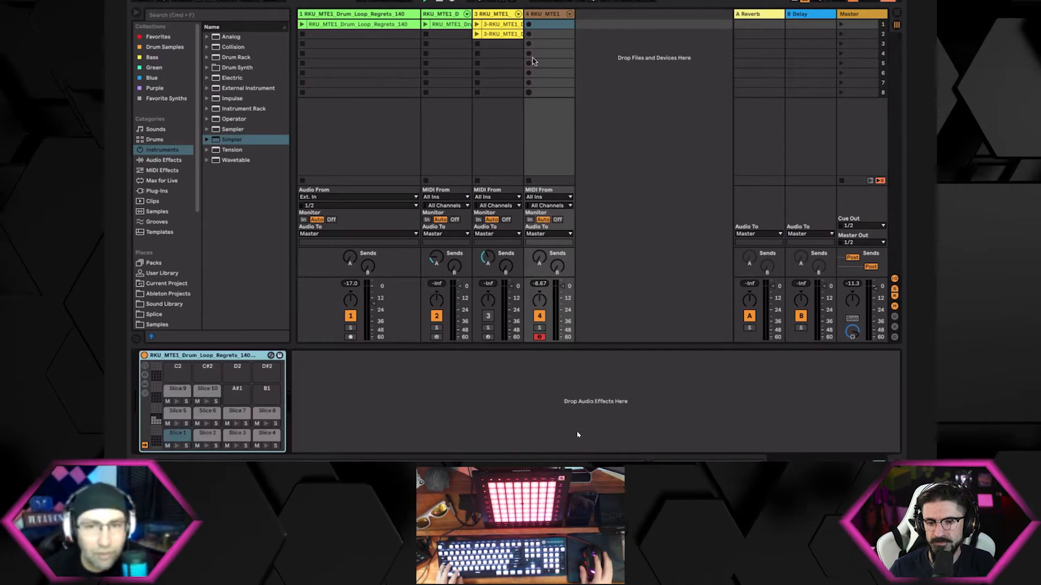
{"action": "scroll", "coordinate": [234, 390], "scroll_direction": "up", "scroll_amount": 2}
{"action": "scroll", "coordinate": [241, 392], "scroll_direction": "down", "scroll_amount": 2}
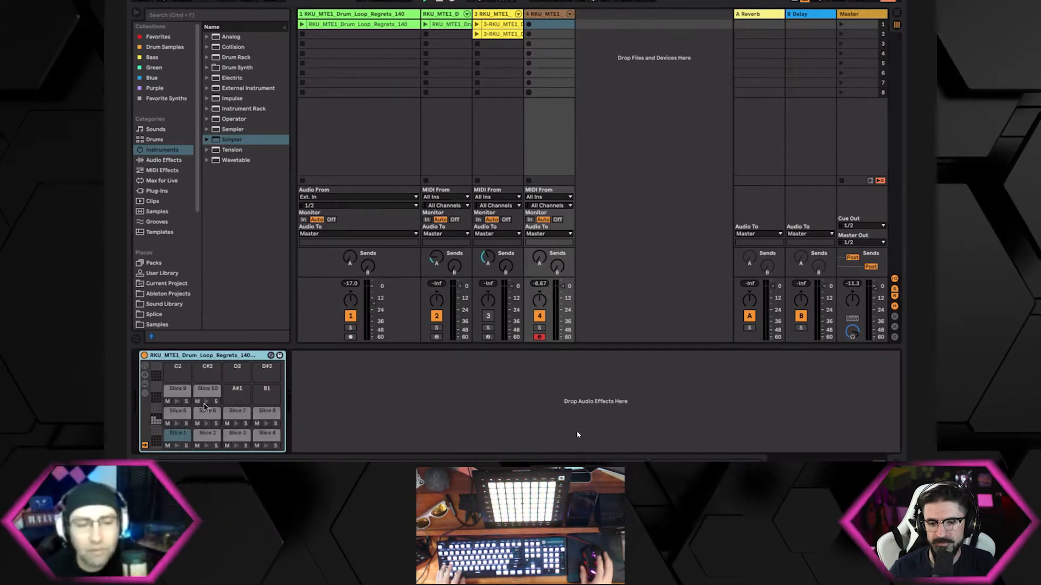
Audition several slice pads in the new drum rack, including Slices 1, 5, 6, 7 and 10
{"action": "left_click", "coordinate": [176, 446]}
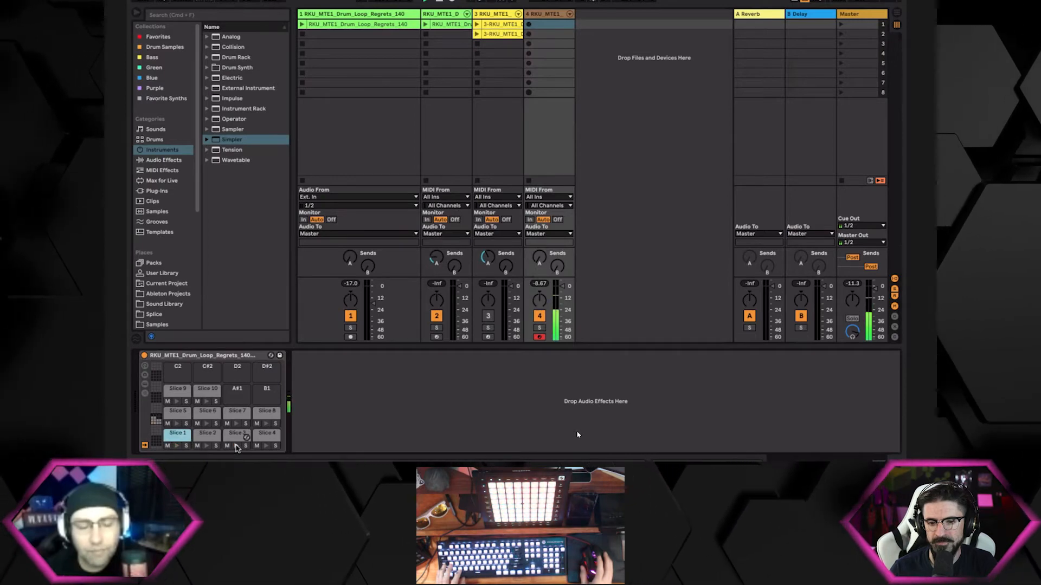
{"action": "left_click", "coordinate": [175, 422]}
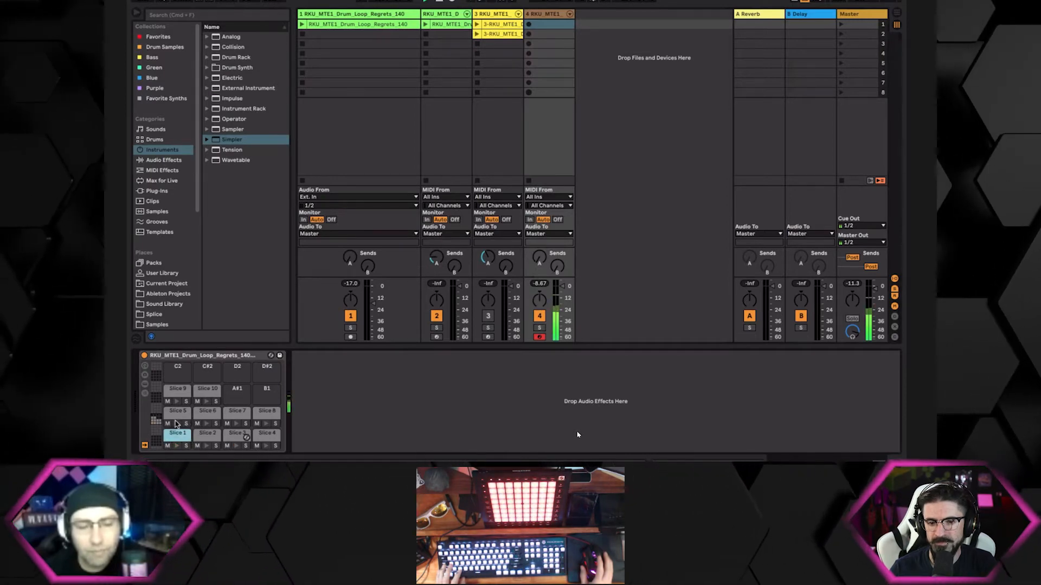
{"action": "left_click", "coordinate": [205, 424]}
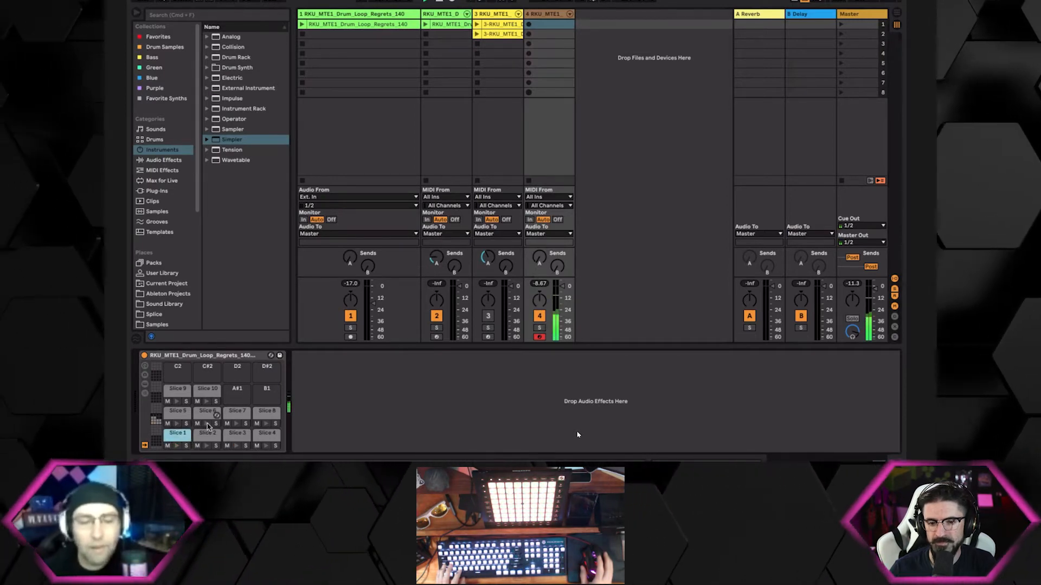
{"action": "left_click", "coordinate": [237, 424]}
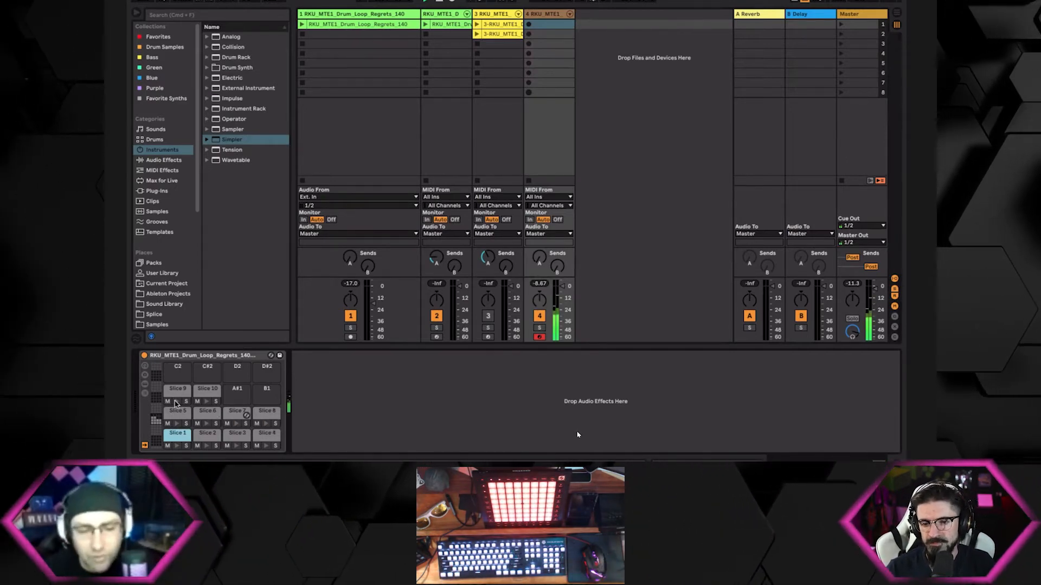
{"action": "left_click", "coordinate": [205, 402]}
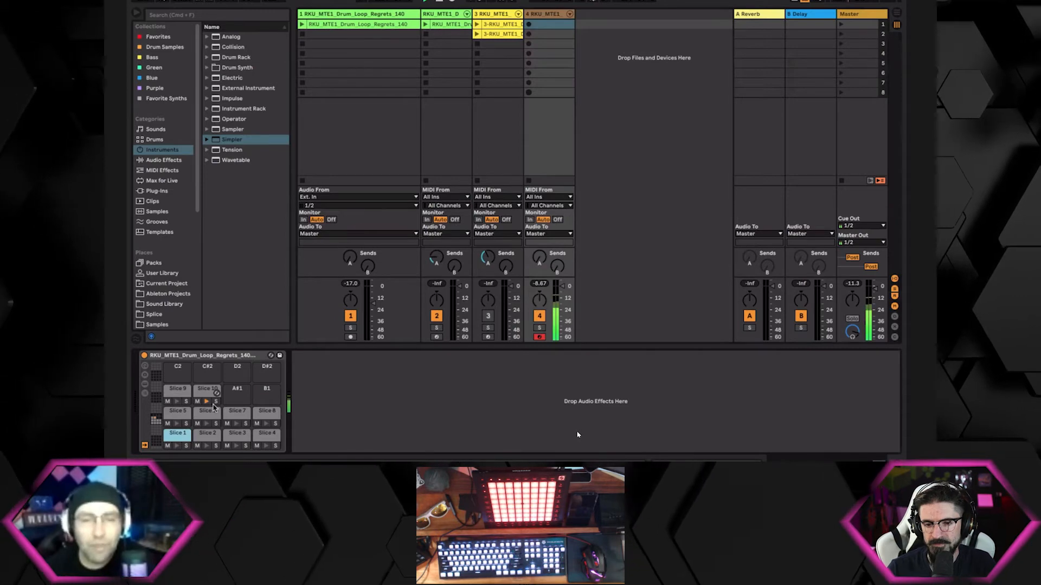
Delete track 4, which holds the drum rack made from the cropped loop
{"action": "left_click", "coordinate": [244, 357]}
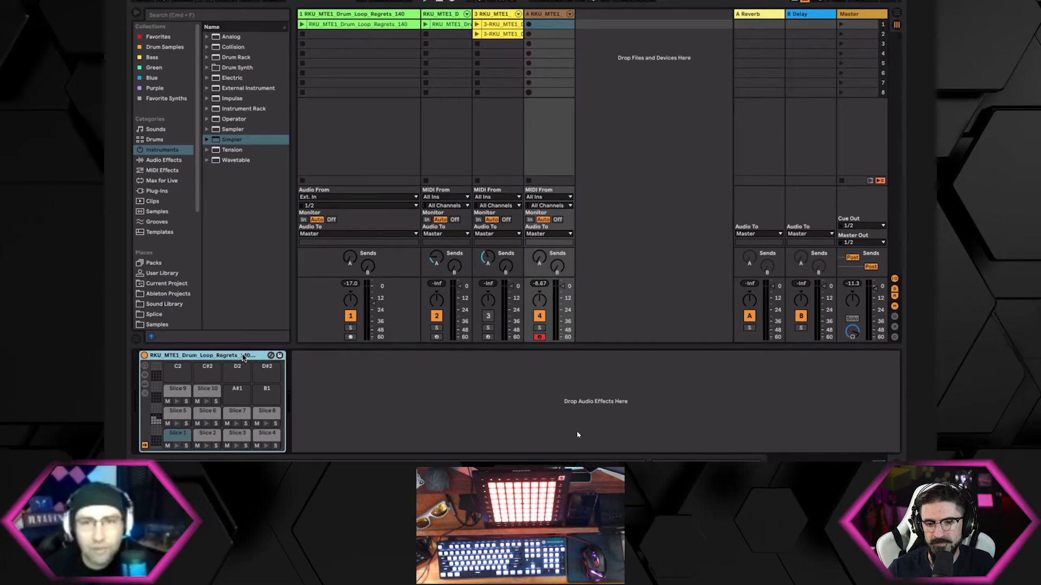
{"action": "left_click", "coordinate": [541, 14]}
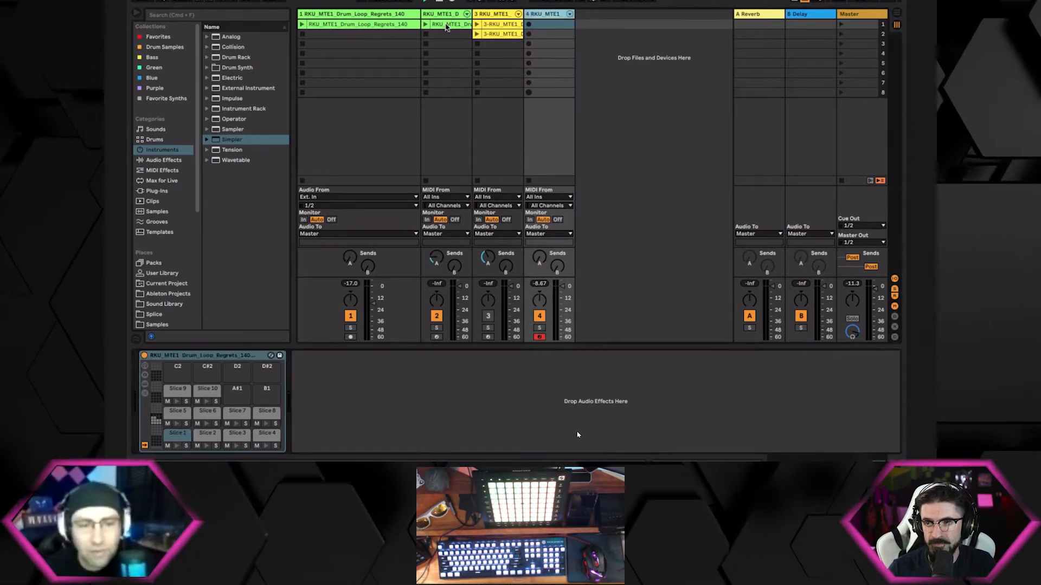
{"action": "key", "text": "Delete"}
View track 2's MIDI clip and its drum rack, and audition Slices 3 and 5 from the clip's piano roll
{"action": "double_click", "coordinate": [443, 23]}
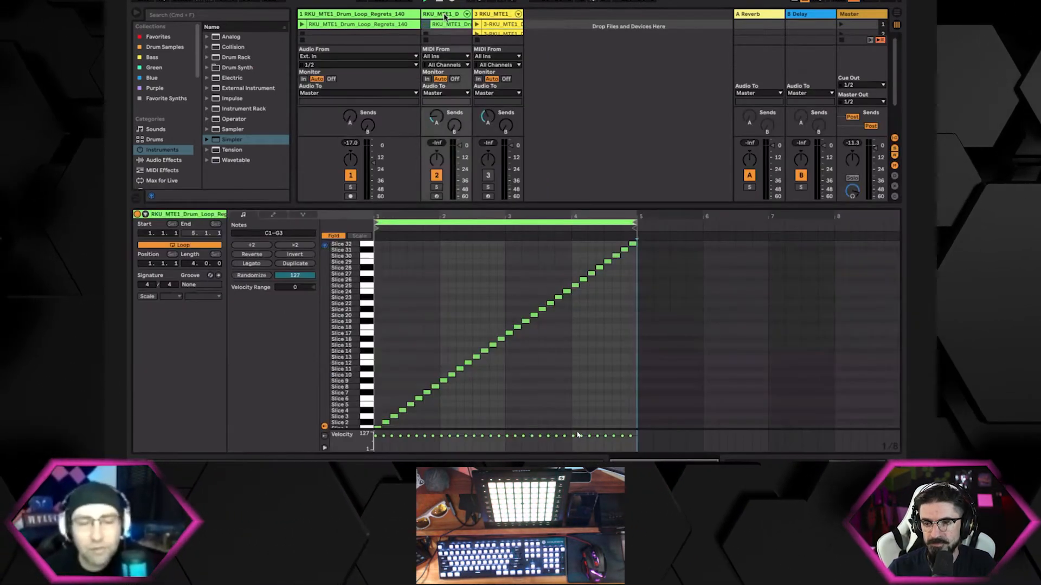
{"action": "double_click", "coordinate": [444, 17]}
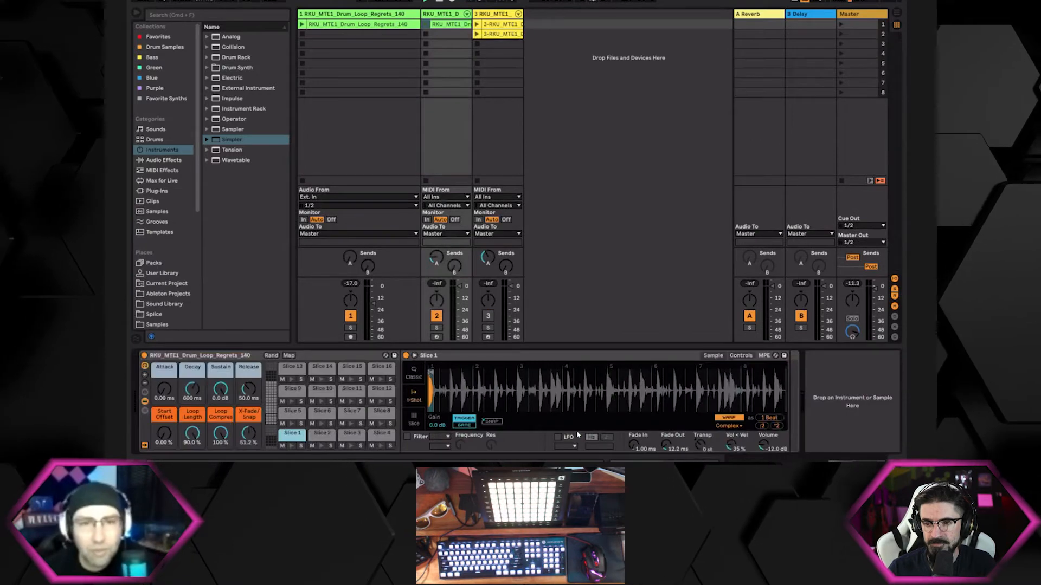
{"action": "double_click", "coordinate": [446, 25]}
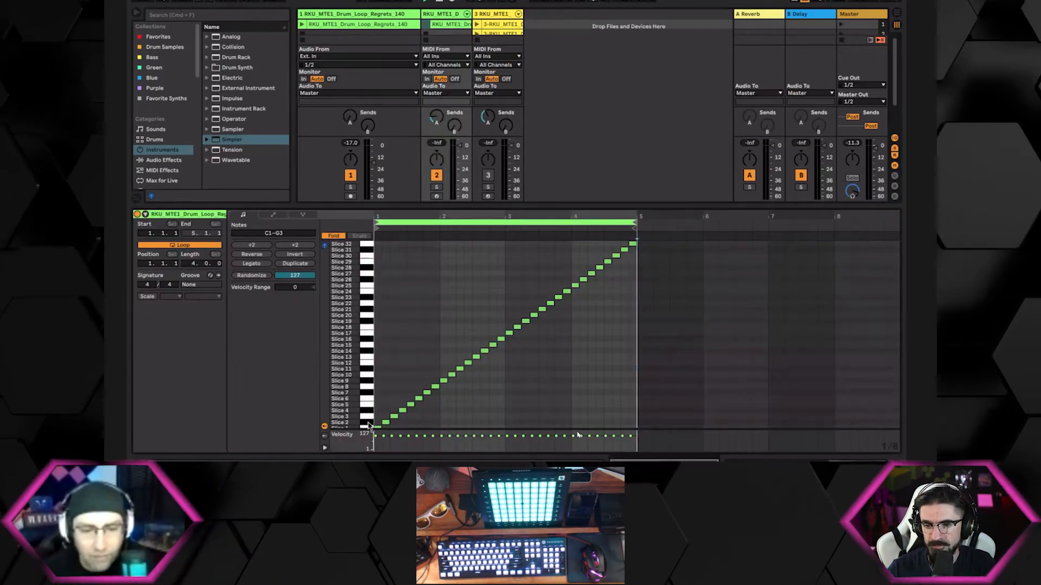
{"action": "left_click", "coordinate": [369, 422]}
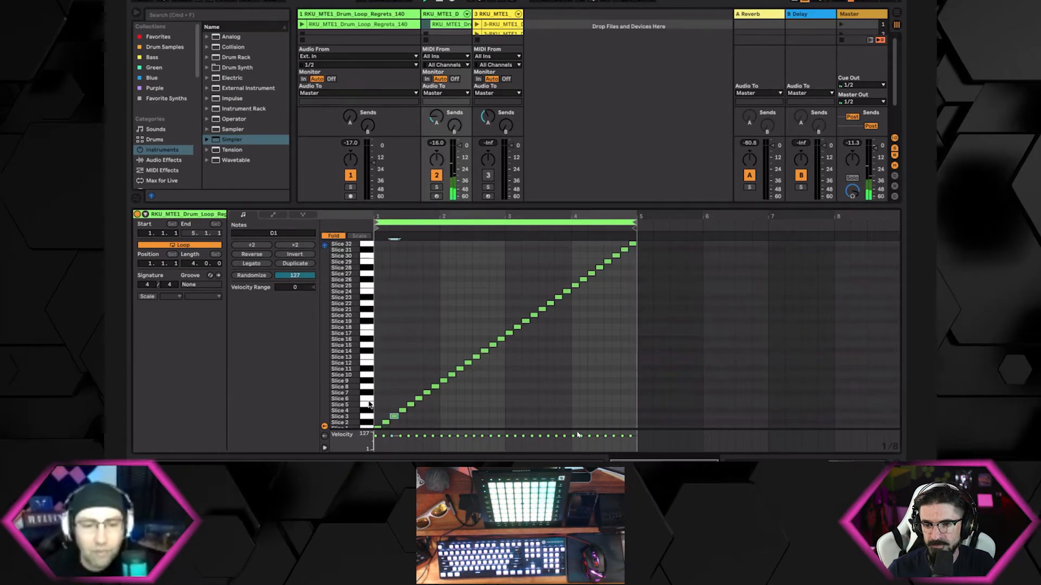
{"action": "left_click", "coordinate": [369, 404]}
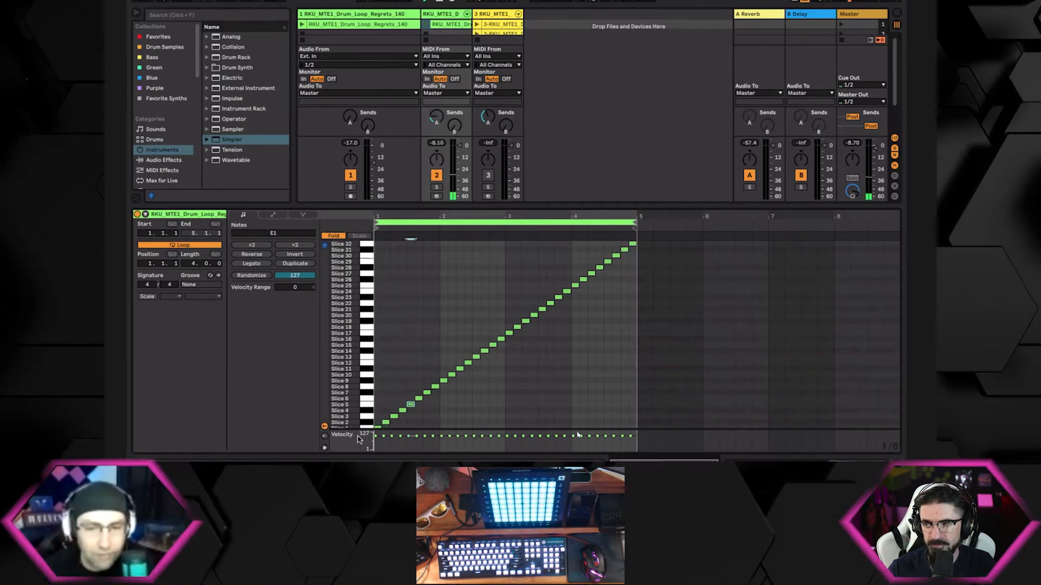
Narrow track 1's column and deactivate the original drum loop audio track
{"action": "scroll", "coordinate": [399, 381], "scroll_direction": "down", "scroll_amount": 1}
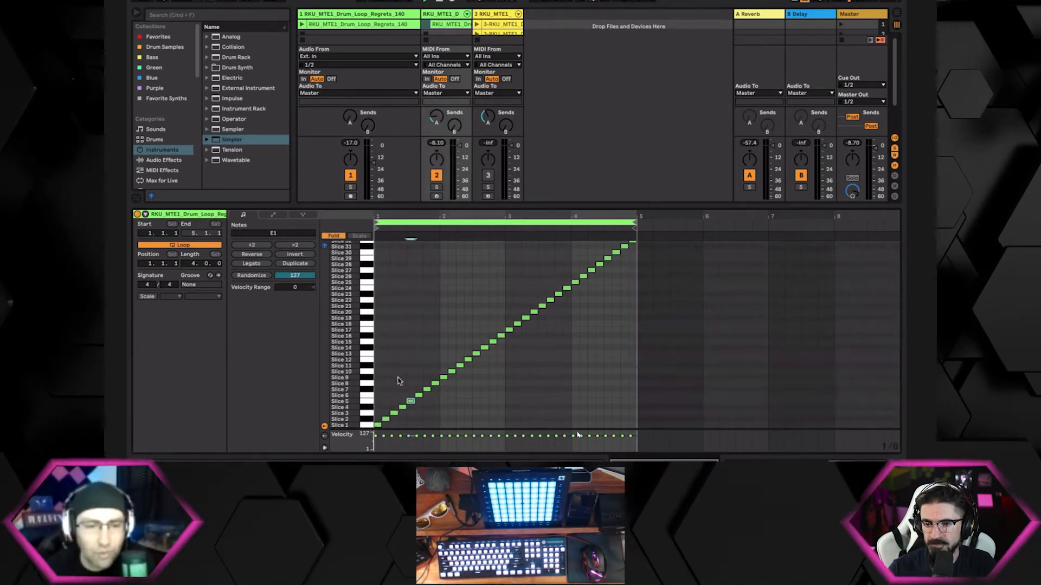
{"action": "scroll", "coordinate": [399, 381], "scroll_direction": "up", "scroll_amount": 1}
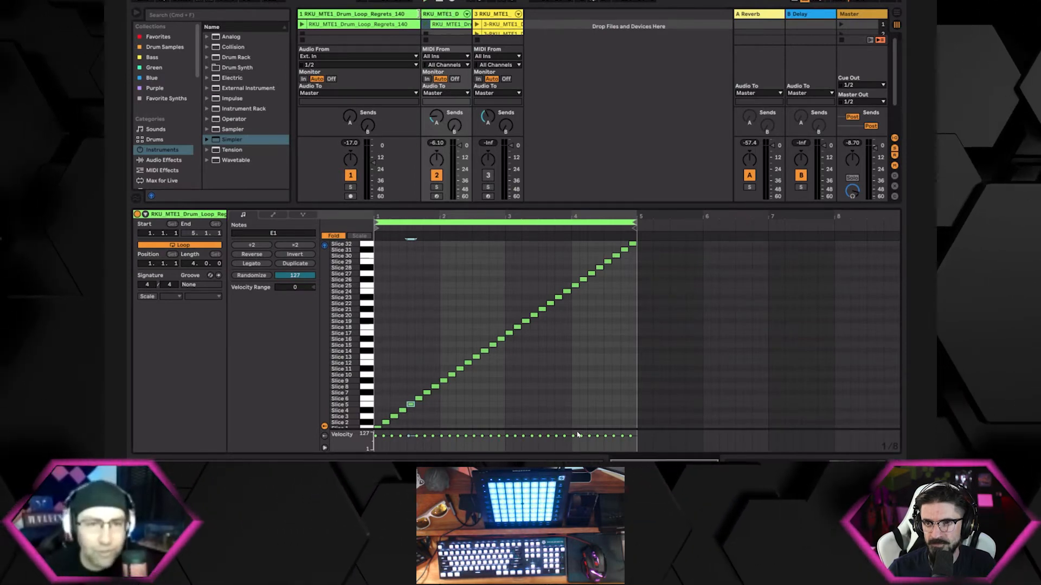
{"action": "left_click_drag", "start_coordinate": [419, 14], "coordinate": [338, 15]}
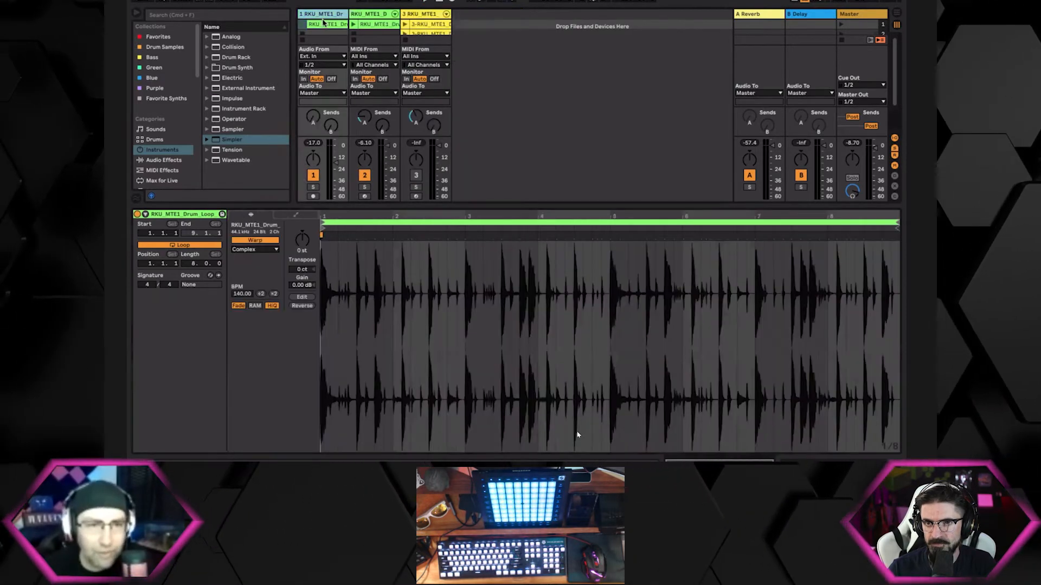
{"action": "left_click", "coordinate": [310, 175]}
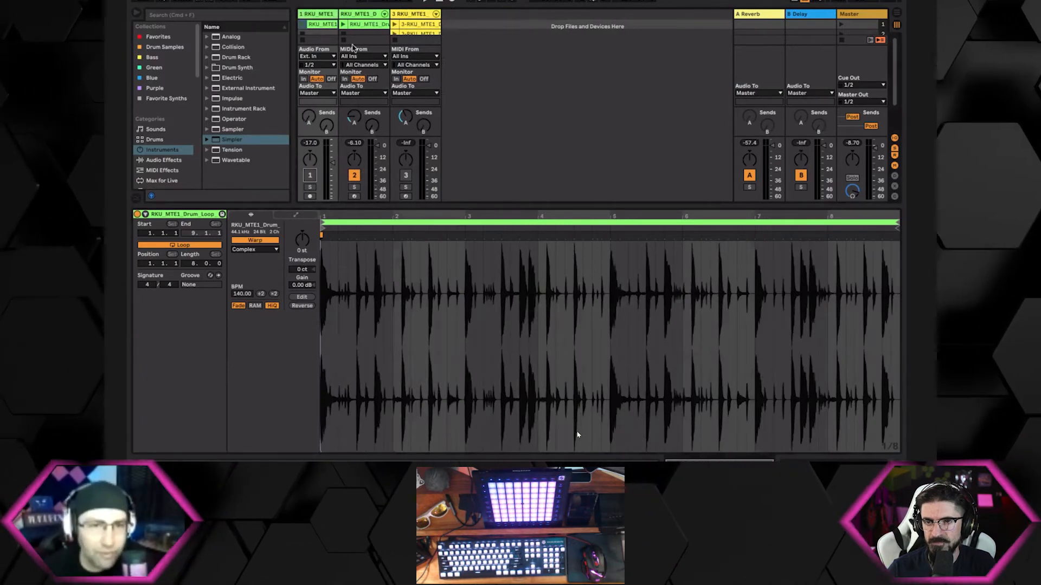
Bring up the drum rack of track 2's sliced MIDI clip and audition Slices 1, 2 and 3
{"action": "left_click", "coordinate": [356, 25]}
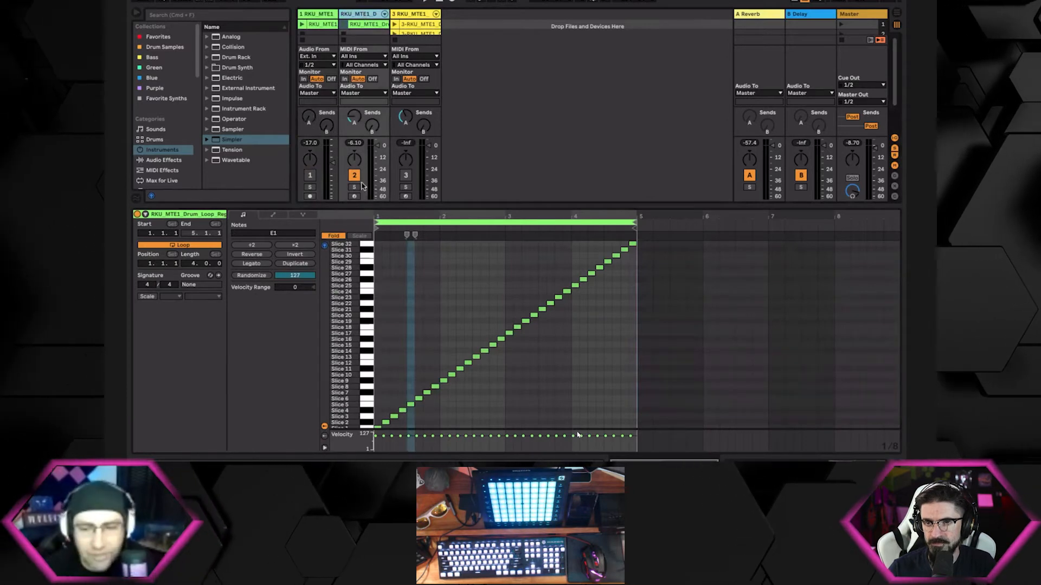
{"action": "key", "text": "shift+Tab"}
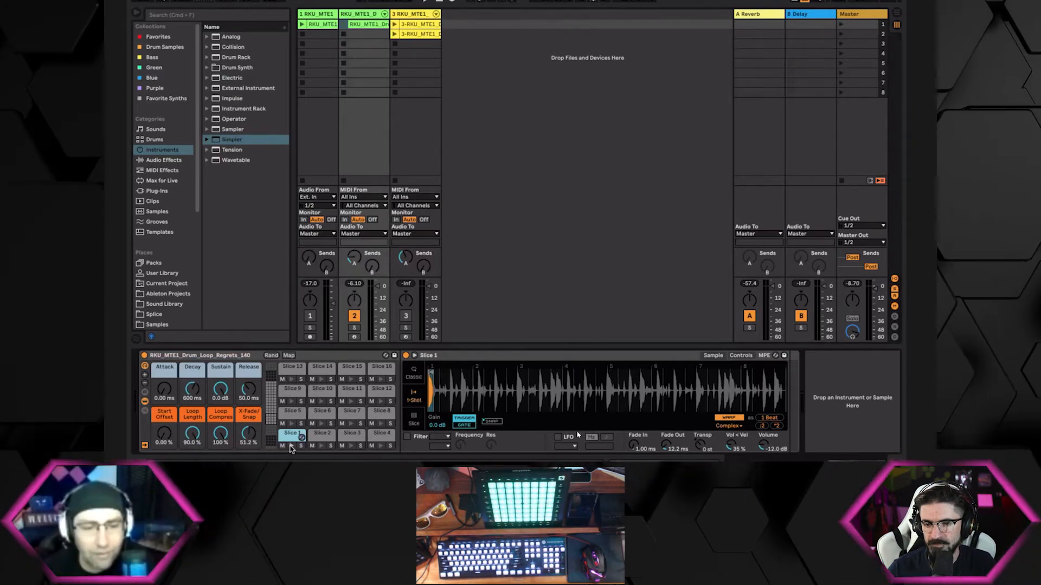
{"action": "left_click", "coordinate": [318, 447]}
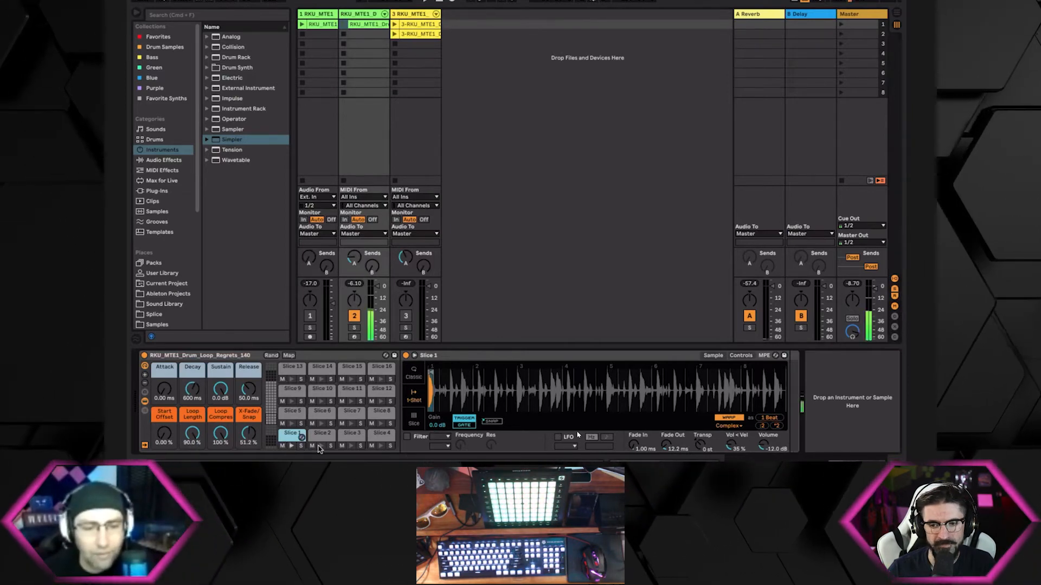
{"action": "left_click", "coordinate": [352, 446]}
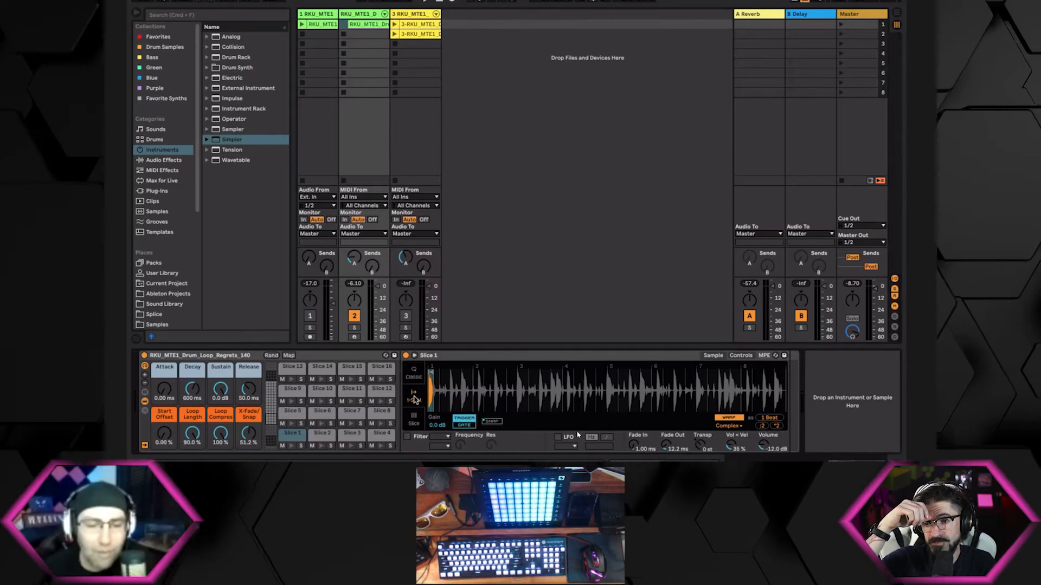
{"action": "left_click", "coordinate": [292, 446]}
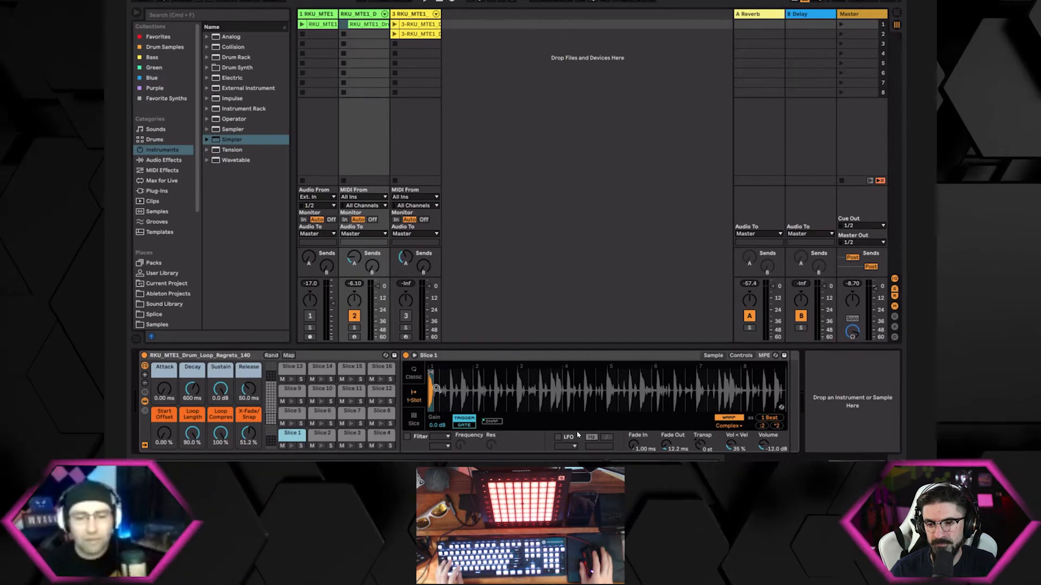
Set Slice 1's Fade Out to 17.6 ms and copy its Fade In and Fade Out values to all sibling slices
{"action": "left_click_drag", "start_coordinate": [436, 389], "coordinate": [437, 433]}
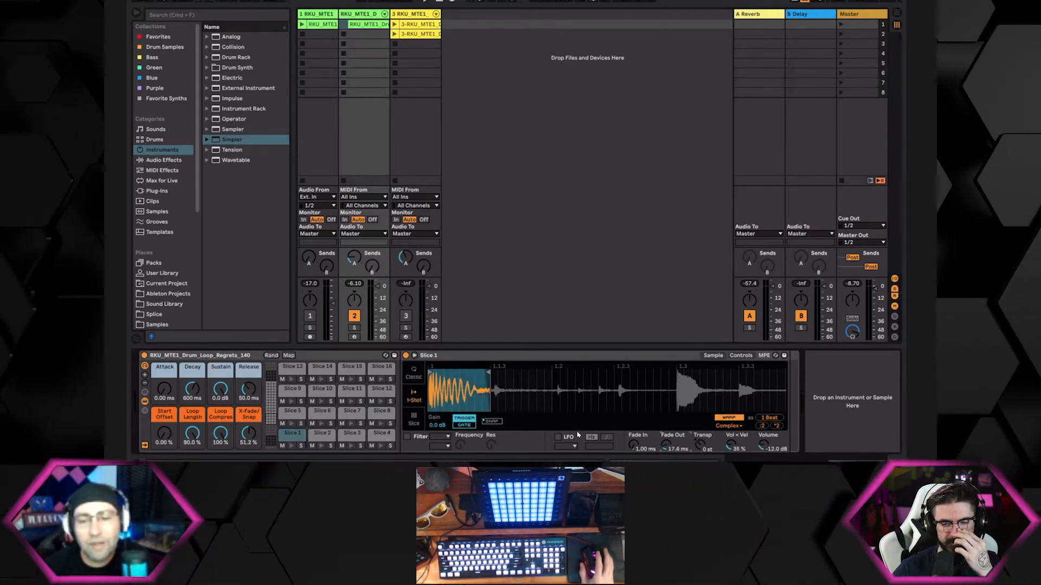
{"action": "left_click_drag", "start_coordinate": [666, 445], "coordinate": [666, 440]}
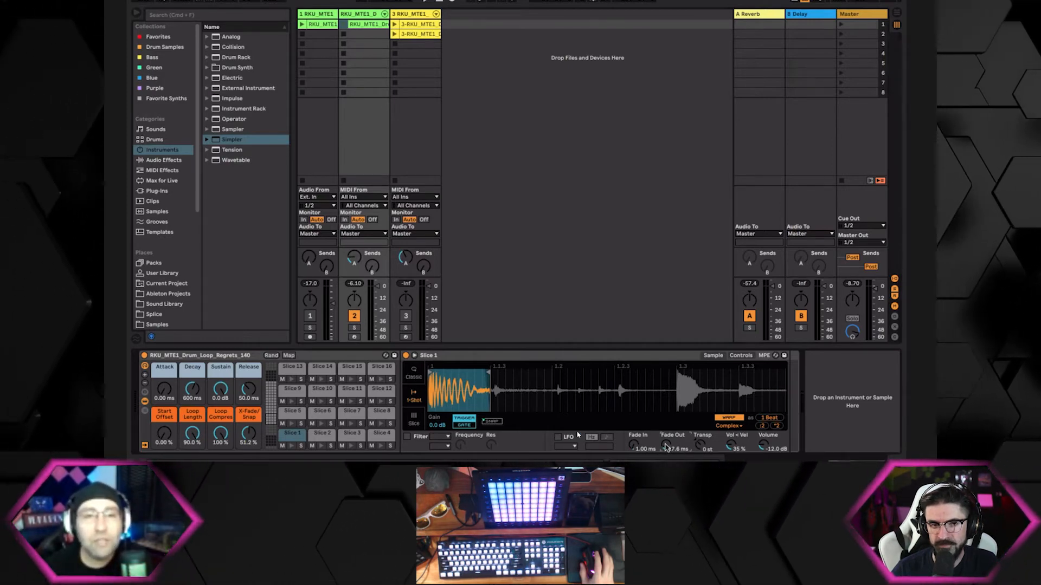
{"action": "right_click", "coordinate": [633, 446]}
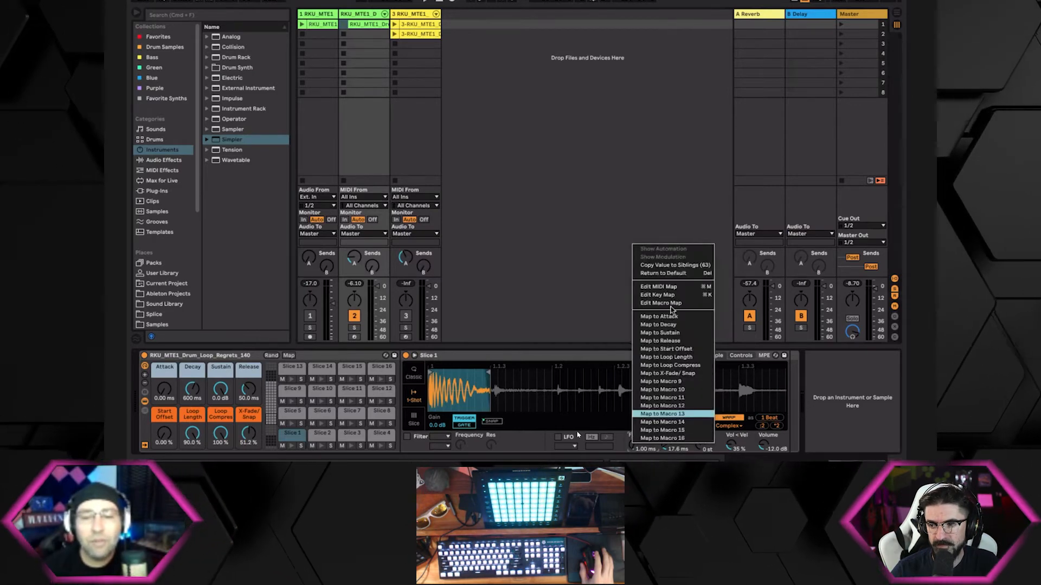
{"action": "left_click", "coordinate": [671, 265]}
{"action": "right_click", "coordinate": [666, 445]}
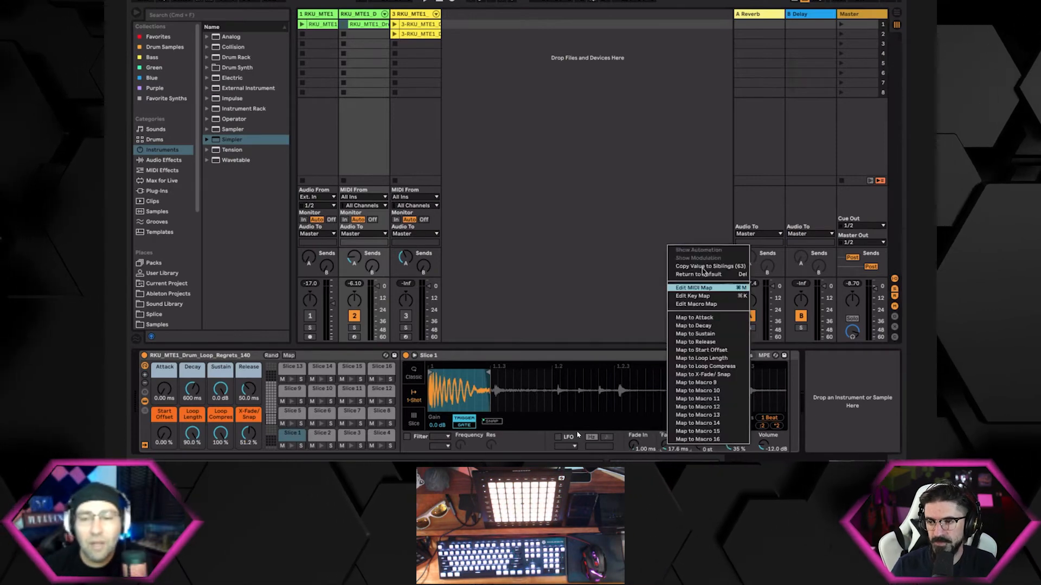
{"action": "left_click", "coordinate": [699, 266]}
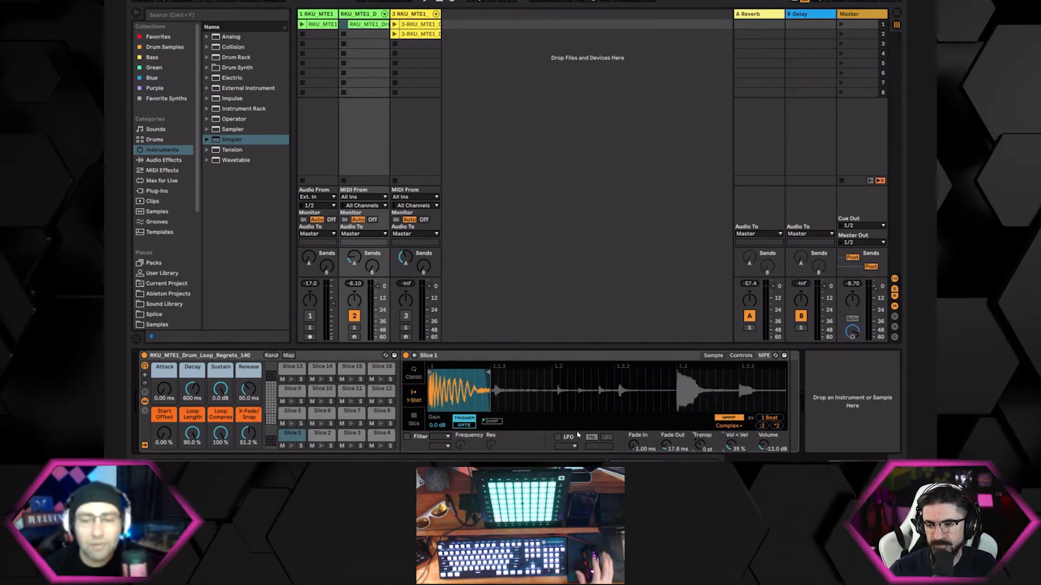
Audition Slice 1 with different transpositions and preview Slice 10 in the drum rack
{"action": "left_click", "coordinate": [291, 446]}
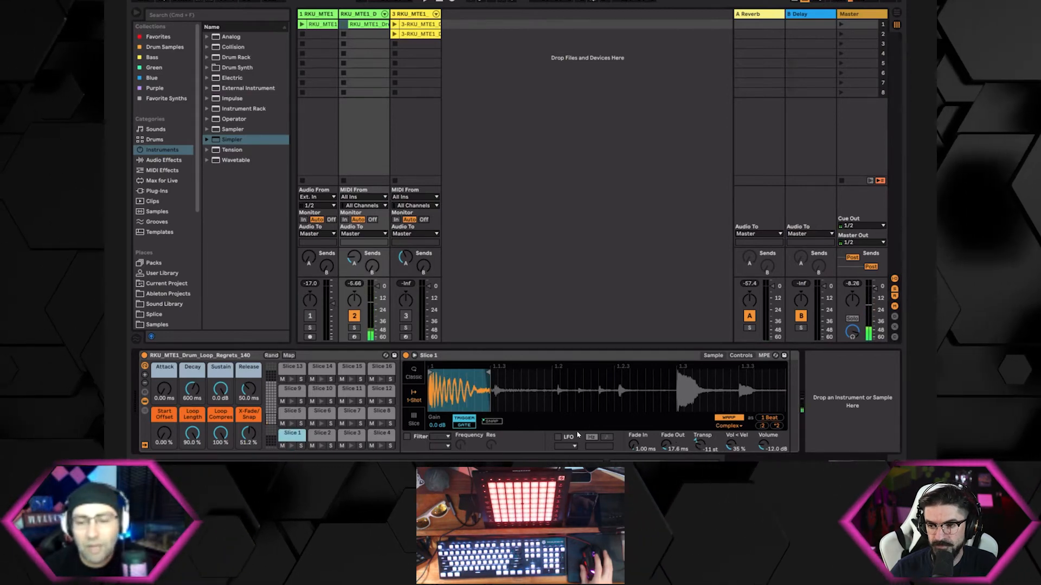
{"action": "left_click", "coordinate": [295, 446]}
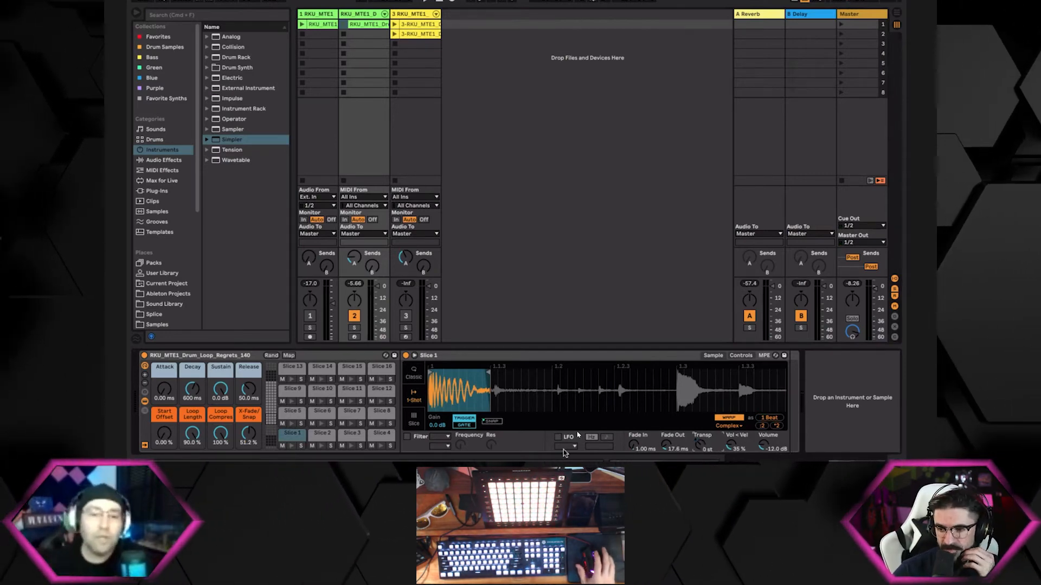
{"action": "left_click", "coordinate": [321, 401]}
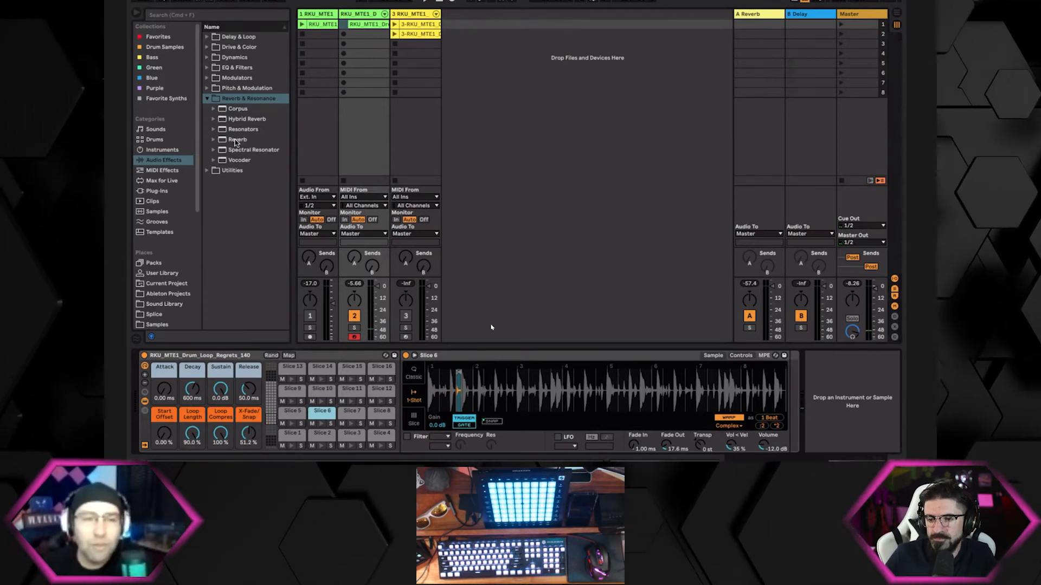
Add a Reverb to Slice 1 with the input filter at 6.72 kHz, 6.53 s decay time and 84% Dry/Wet
{"action": "left_click_drag", "start_coordinate": [235, 142], "coordinate": [290, 434]}
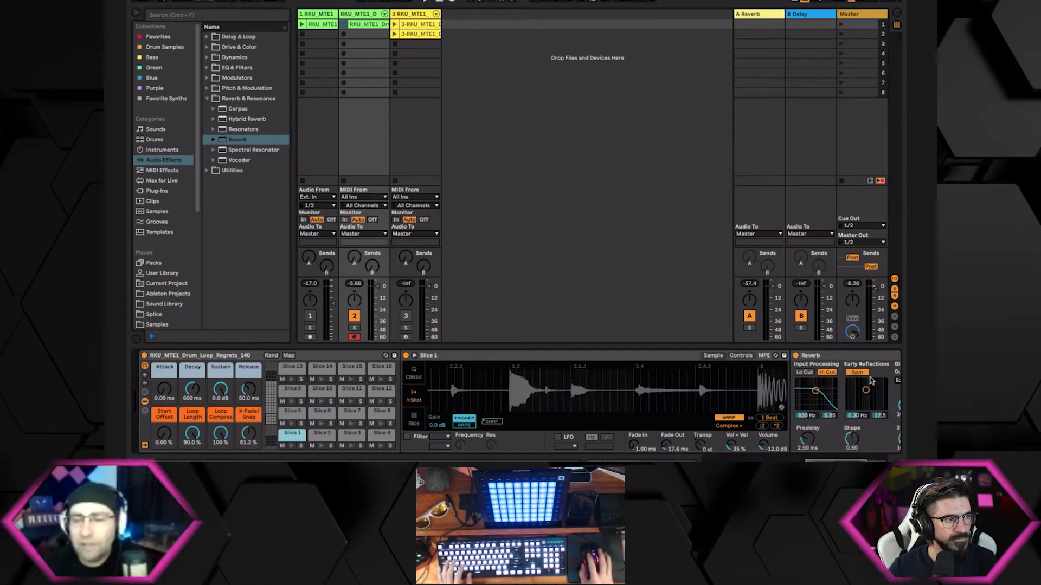
{"action": "scroll", "coordinate": [856, 384], "scroll_direction": "right", "scroll_amount": 3}
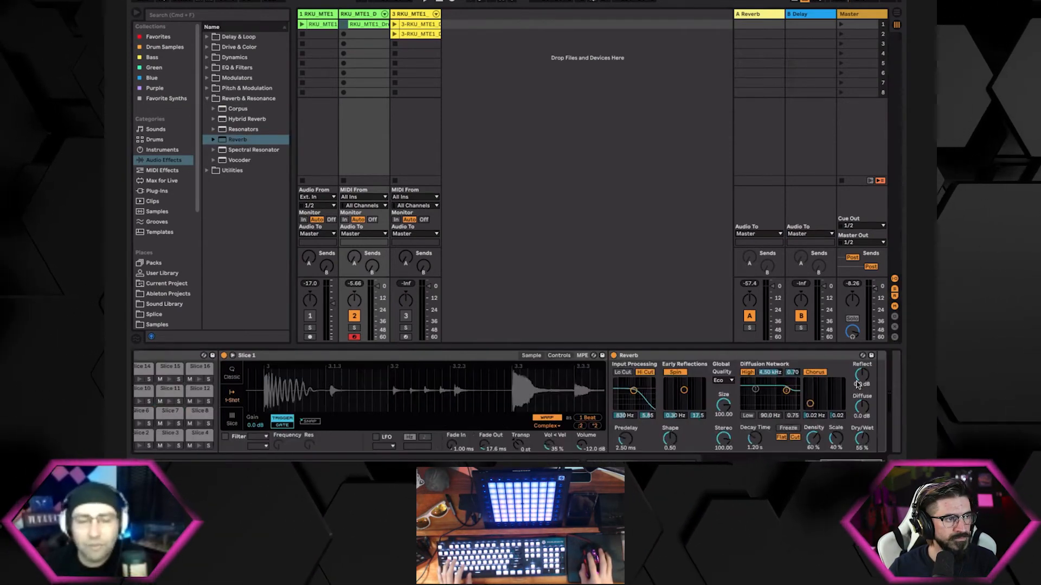
{"action": "scroll", "coordinate": [857, 383], "scroll_direction": "right", "scroll_amount": 2}
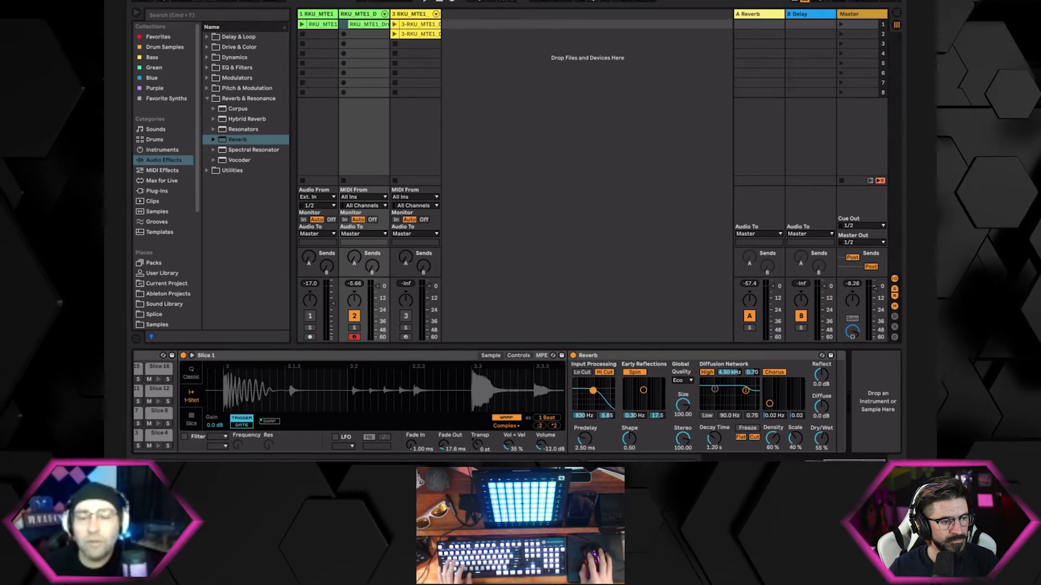
{"action": "left_click_drag", "start_coordinate": [593, 390], "coordinate": [604, 384]}
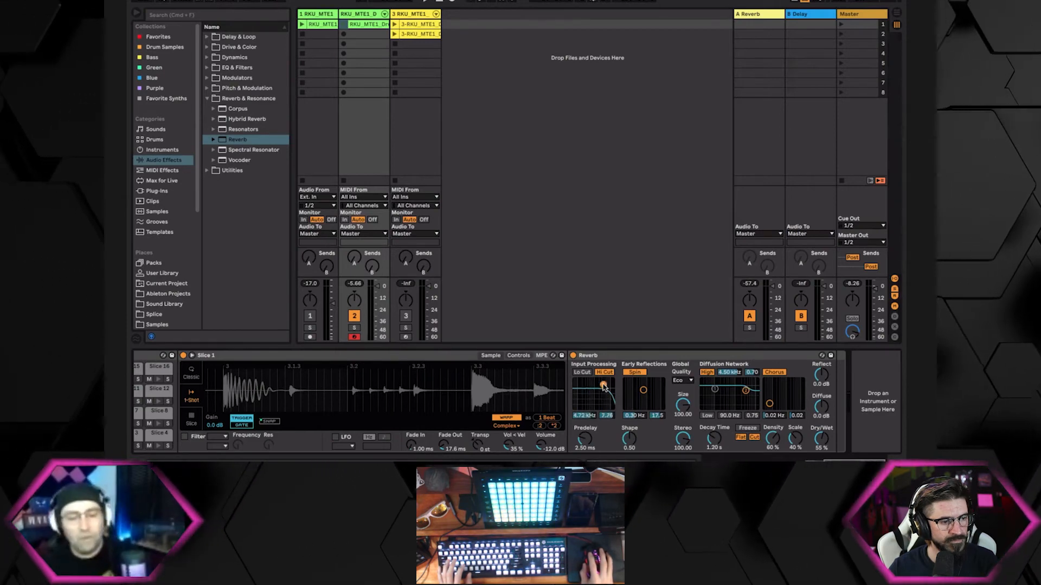
{"action": "left_click", "coordinate": [644, 390]}
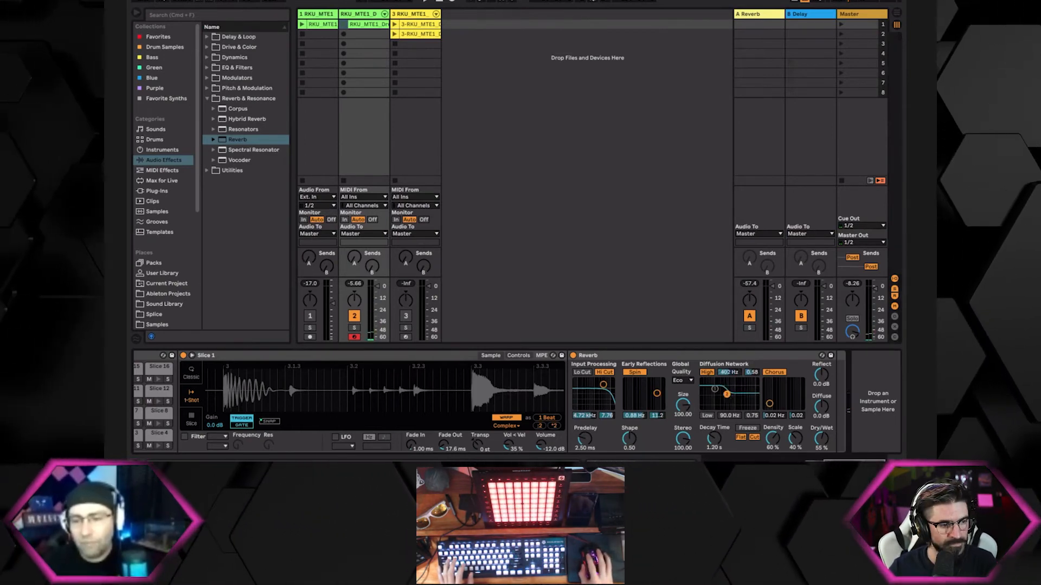
{"action": "left_click_drag", "start_coordinate": [769, 403], "coordinate": [778, 405]}
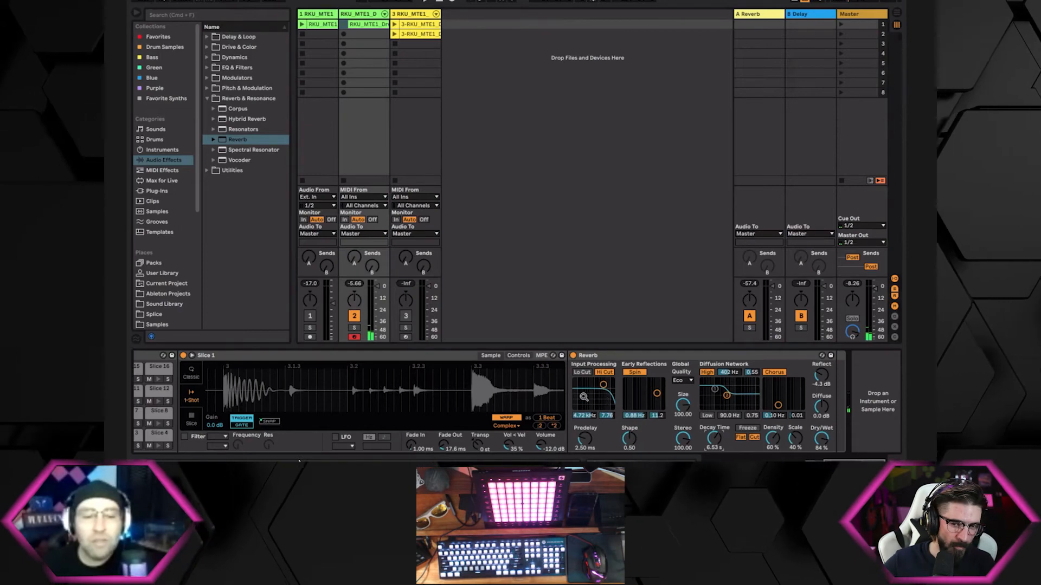
Delete the Reverb from Slice 1 and audition the dry pad
{"action": "scroll", "coordinate": [584, 398], "scroll_direction": "left", "scroll_amount": 5}
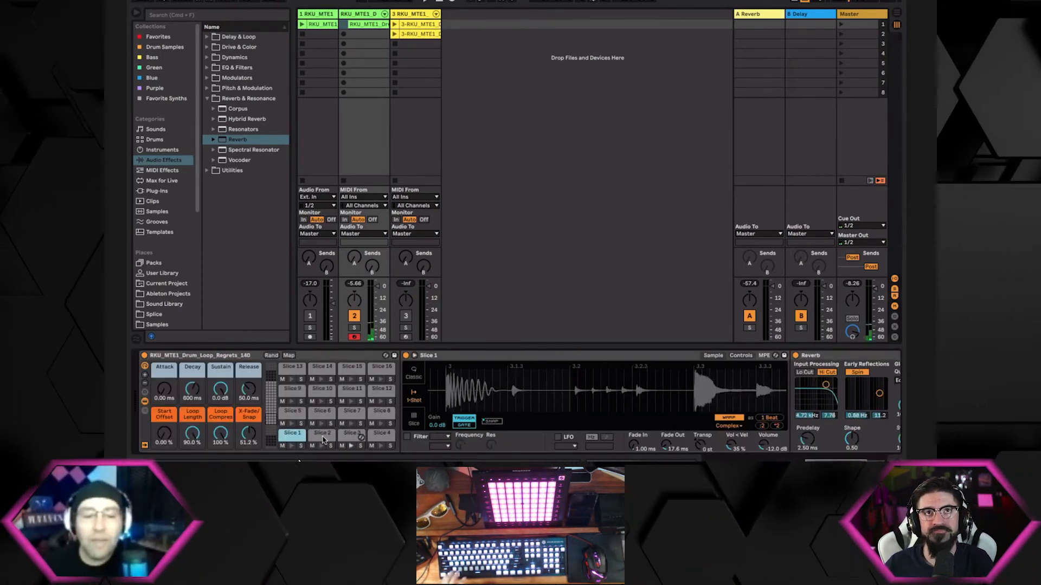
{"action": "left_click", "coordinate": [830, 358]}
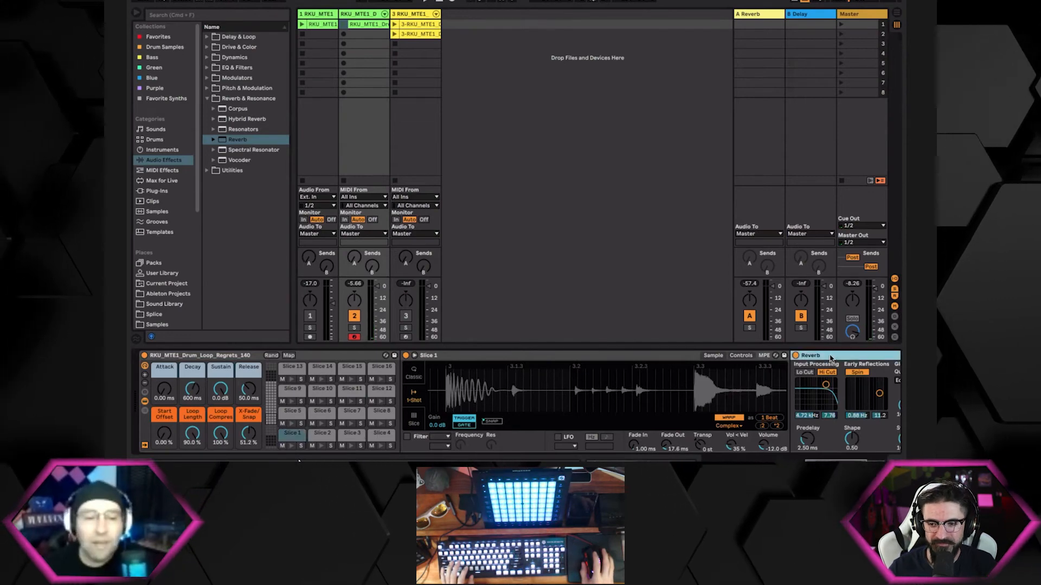
{"action": "key", "text": "Delete"}
{"action": "left_click", "coordinate": [285, 439]}
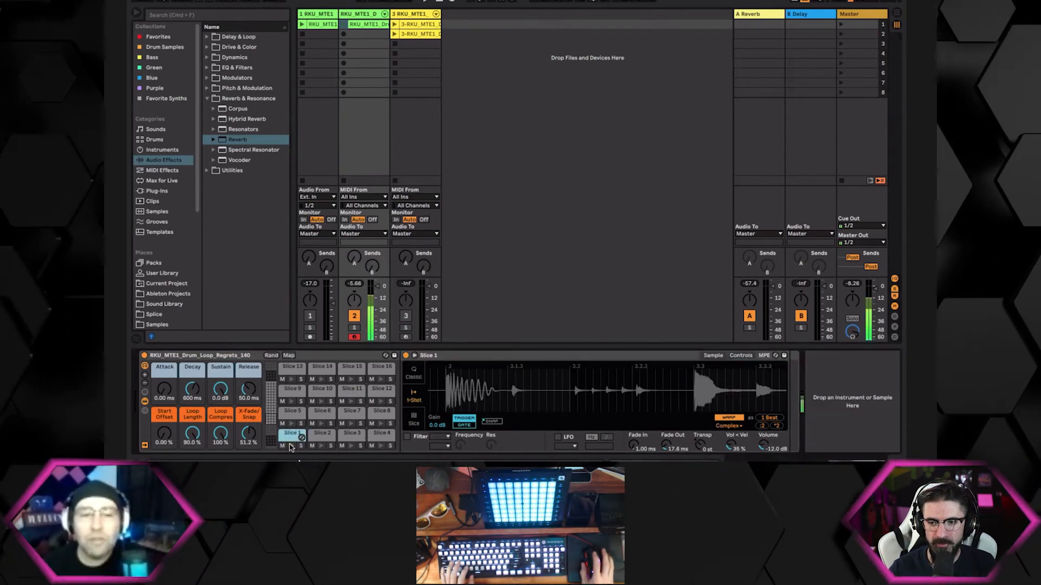
Launch track 2's clip, and compare the drum racks of tracks 2 and 3, auditioning Slice 1 on track 3
{"action": "left_click", "coordinate": [344, 24]}
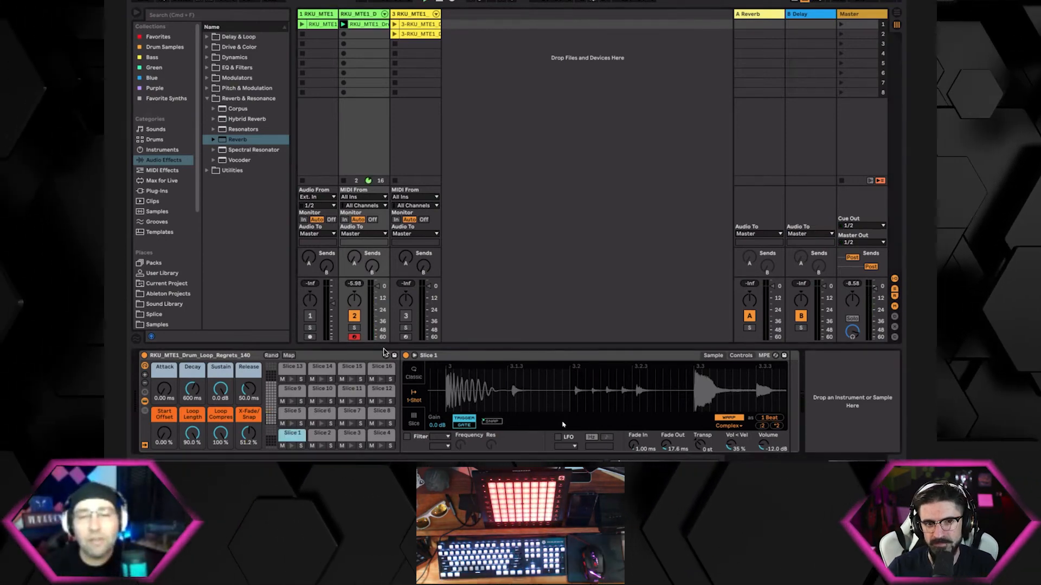
{"action": "left_click", "coordinate": [398, 16]}
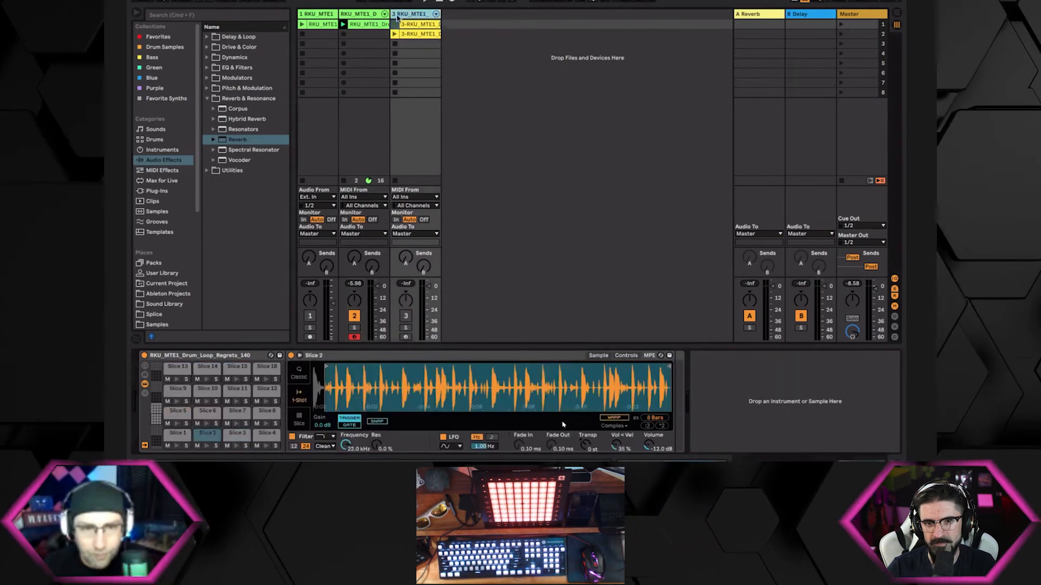
{"action": "key", "text": "Left"}
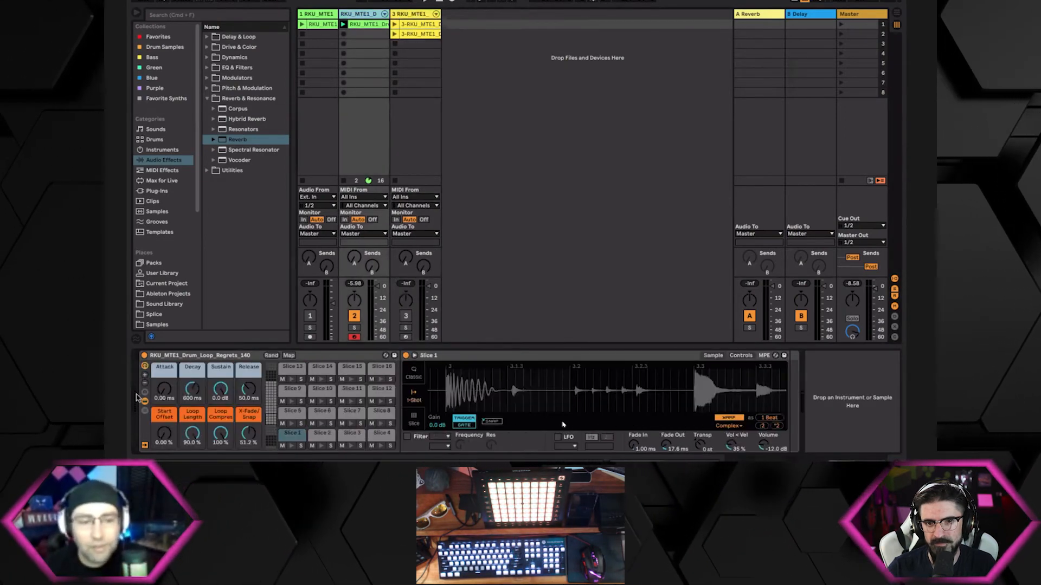
{"action": "key", "text": "Right"}
{"action": "left_click", "coordinate": [179, 442]}
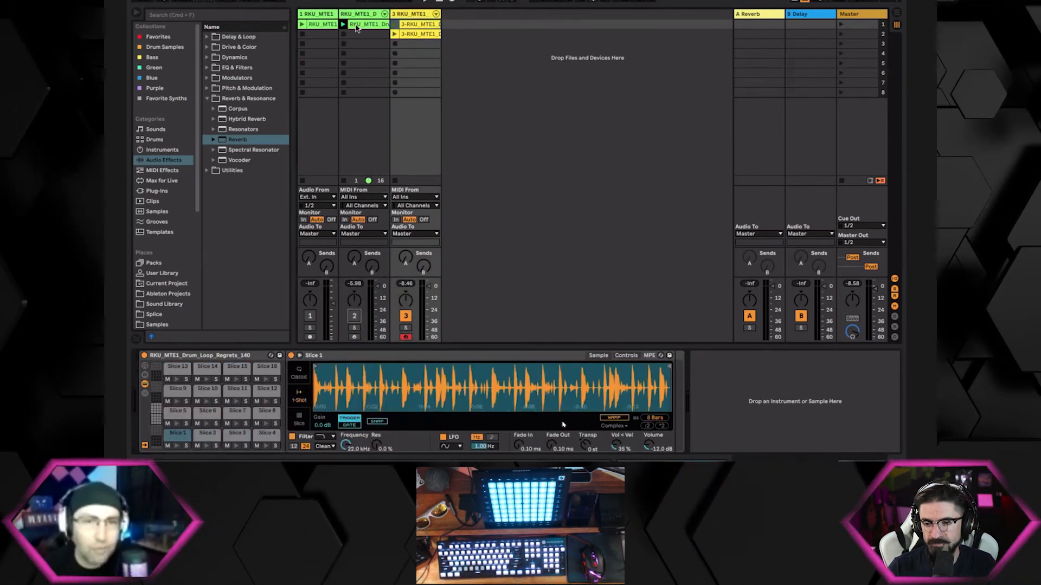
Launch track 3's first clip and examine its notes in an enlarged piano roll, both unfolded and folded
{"action": "left_click", "coordinate": [395, 23]}
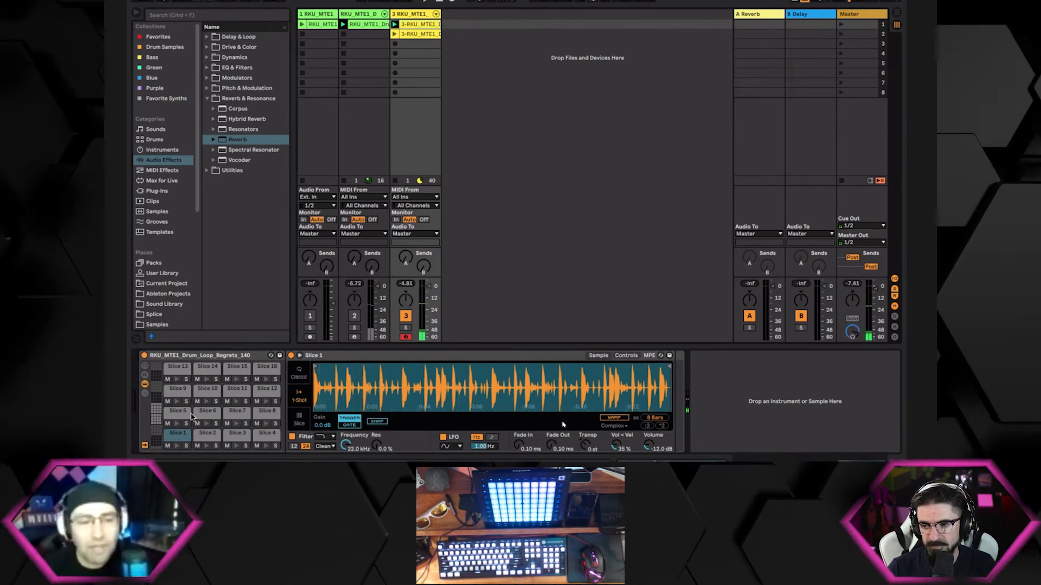
{"action": "double_click", "coordinate": [422, 24]}
{"action": "left_click_drag", "start_coordinate": [490, 207], "coordinate": [486, 131]}
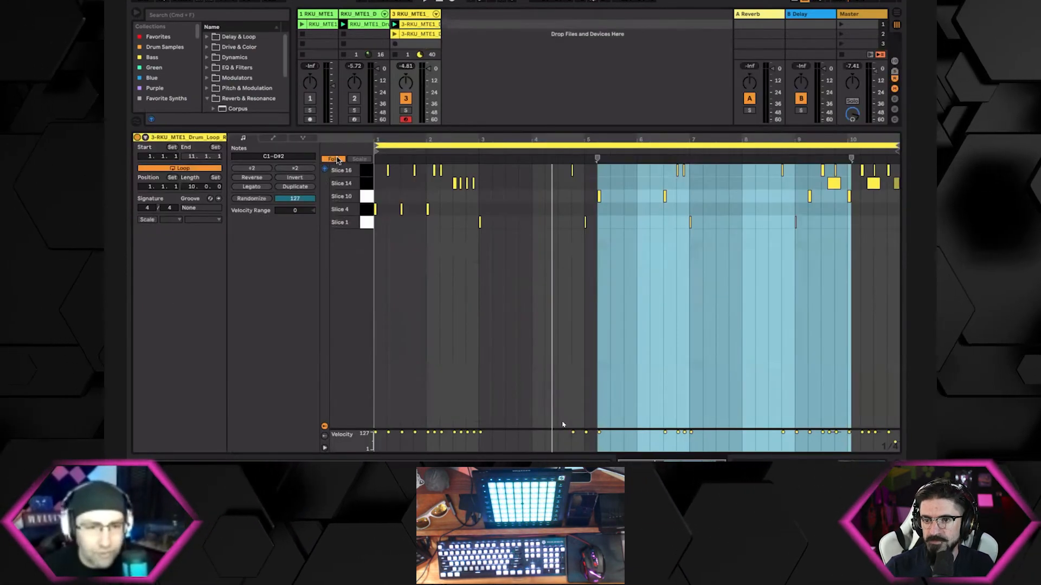
{"action": "left_click", "coordinate": [333, 160]}
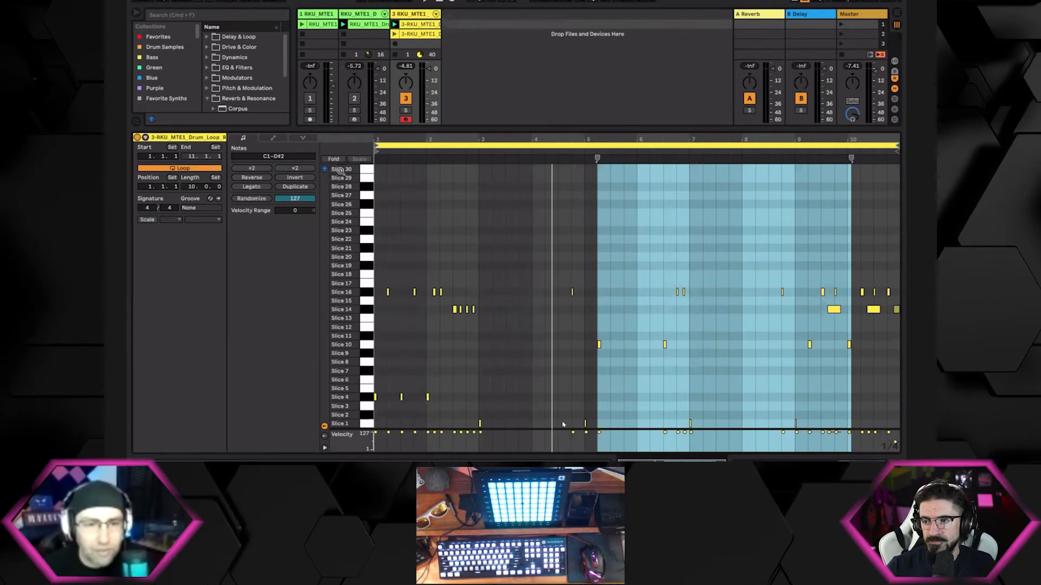
{"action": "left_click", "coordinate": [333, 160]}
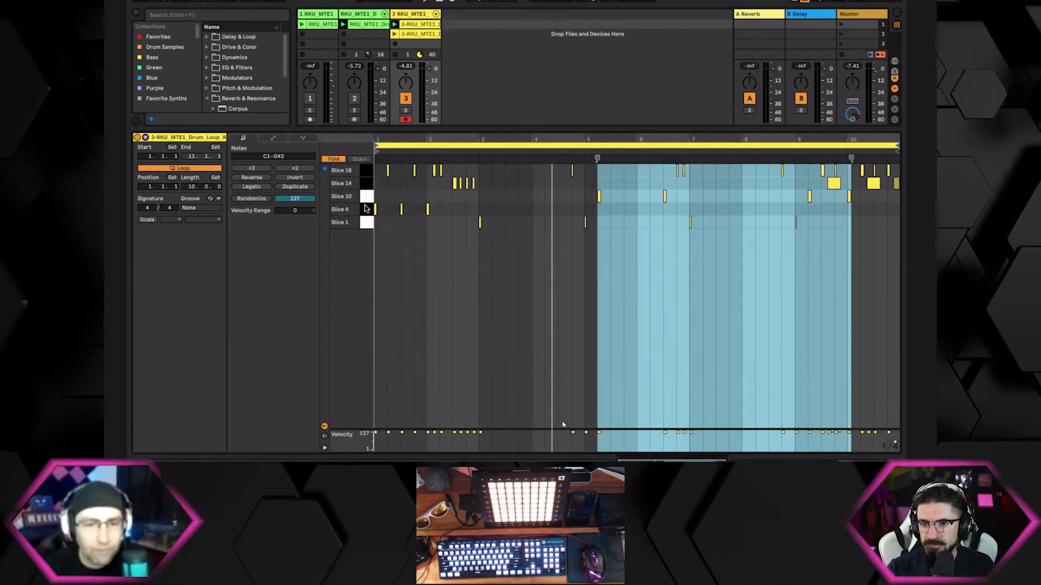
Audition Slices 1, 4 and 16 from the piano roll and replay track 3's first clip
{"action": "left_click", "coordinate": [365, 224]}
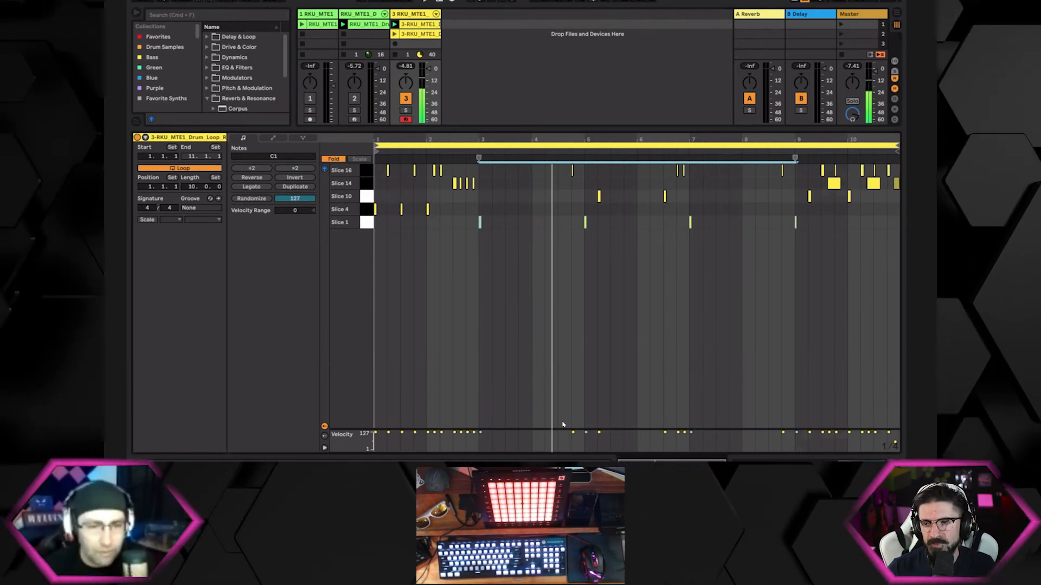
{"action": "left_click", "coordinate": [367, 209]}
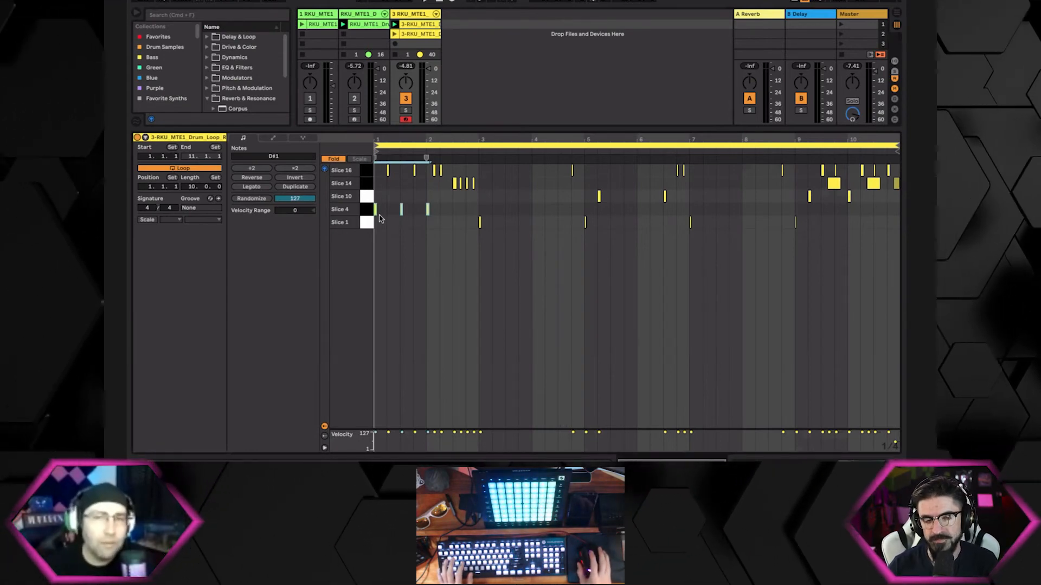
{"action": "left_click", "coordinate": [367, 172]}
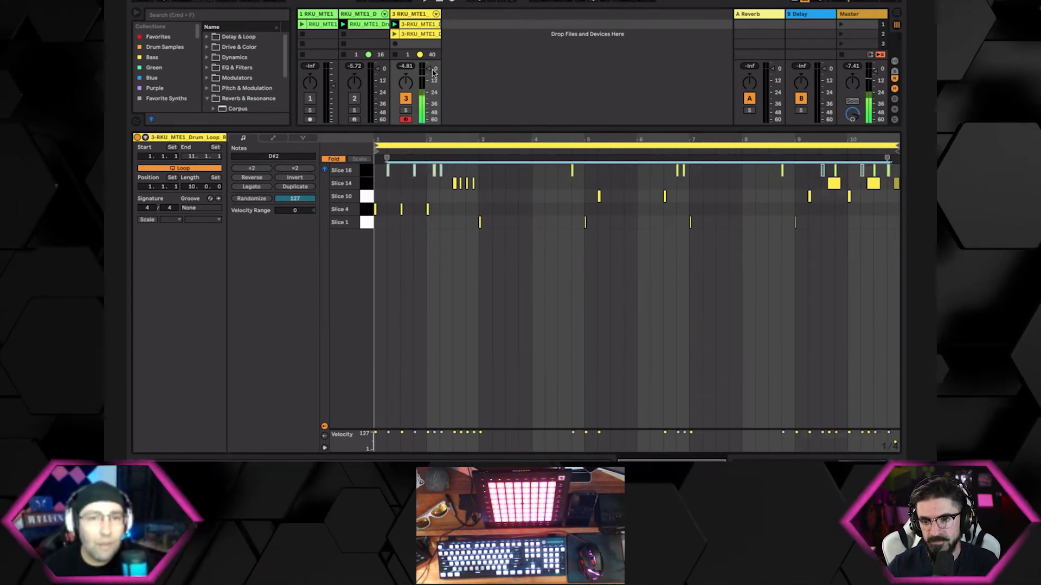
{"action": "mouse_move", "coordinate": [440, 2]}
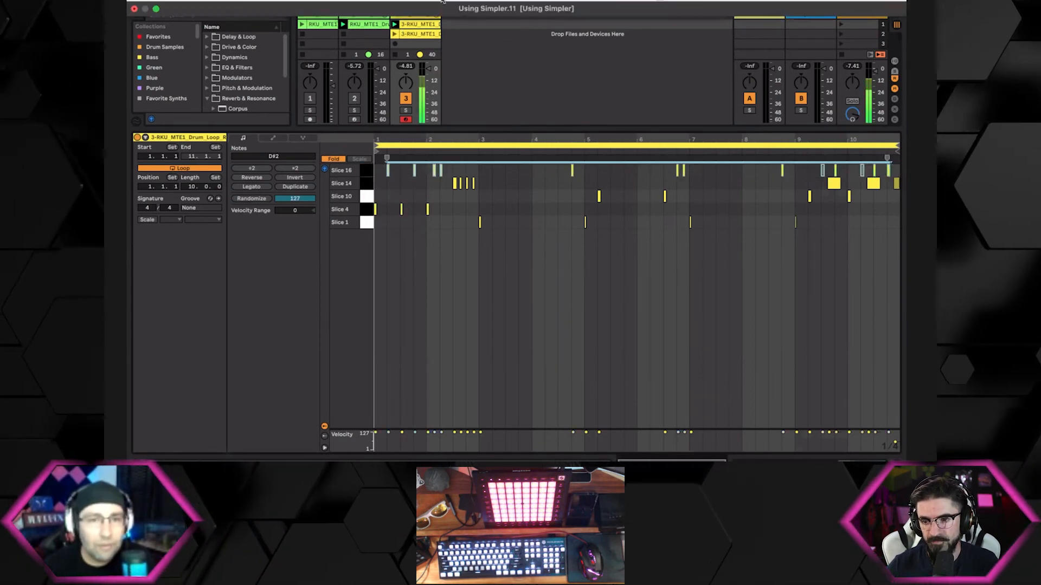
{"action": "left_click", "coordinate": [394, 24]}
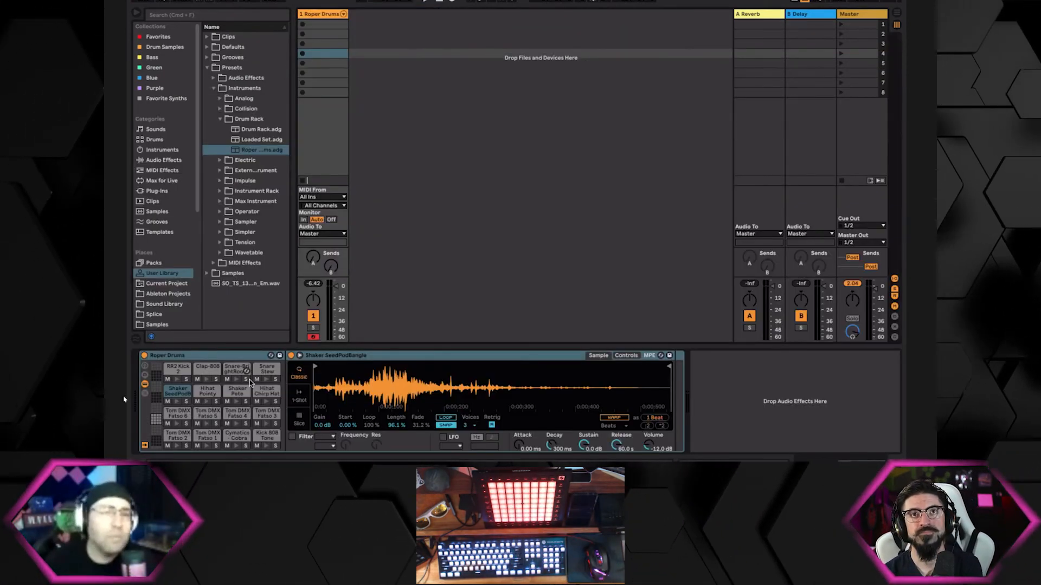
Show the Simpler envelope and filter controls for the Shaker SeedPodBangle pad in the drum rack
{"action": "left_click", "coordinate": [626, 356]}
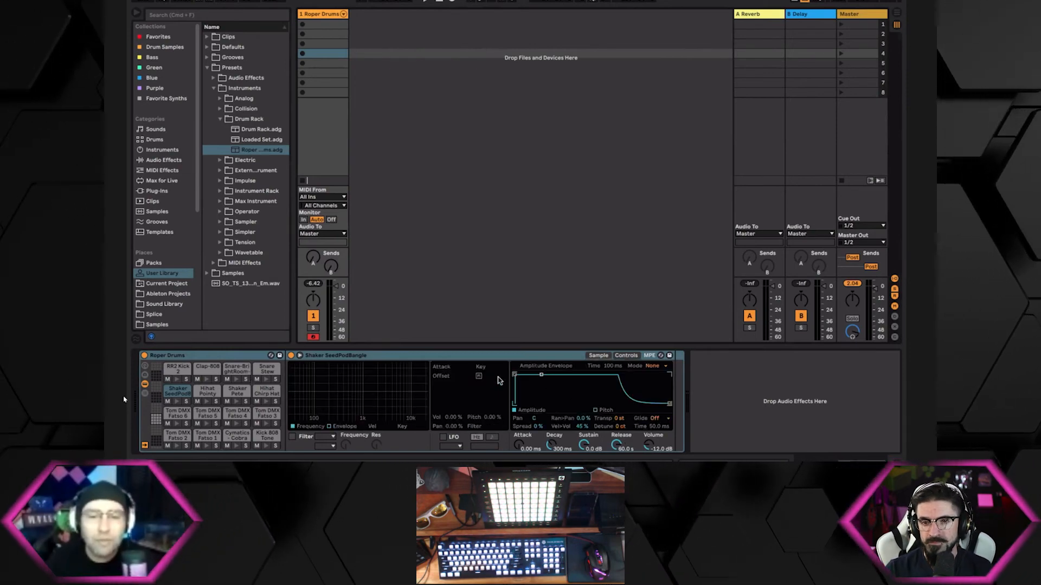